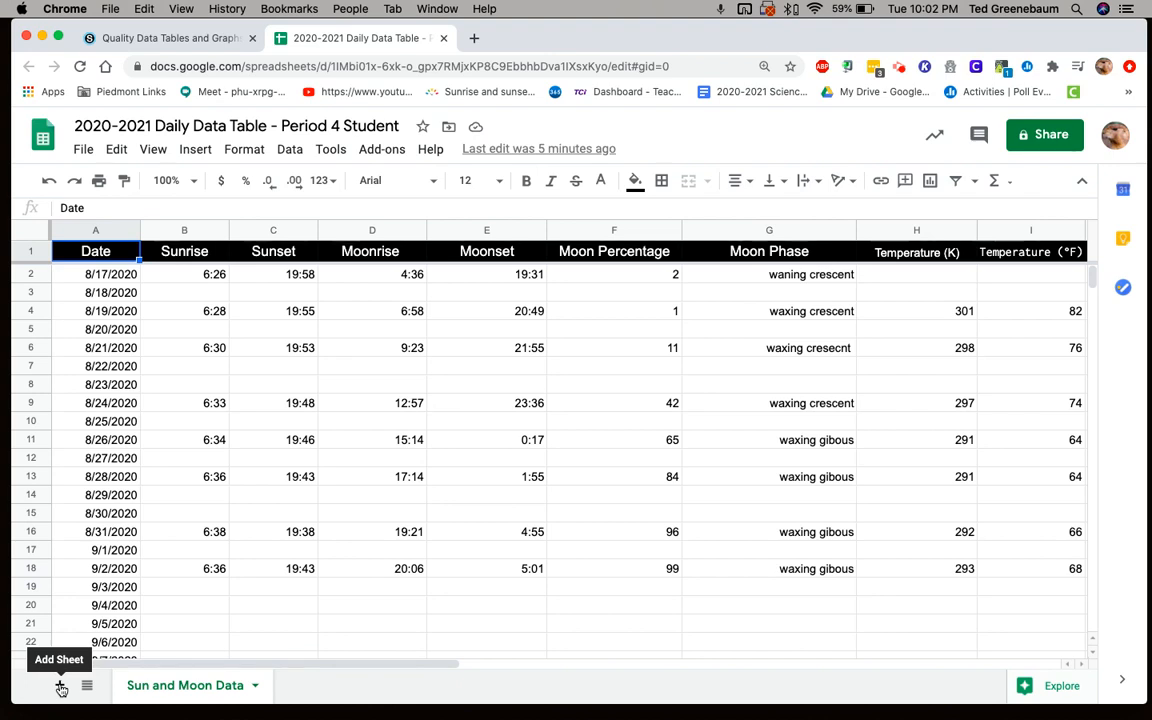
- Add a new sheet to the spreadsheet and rename it sandbox
click(60, 687)
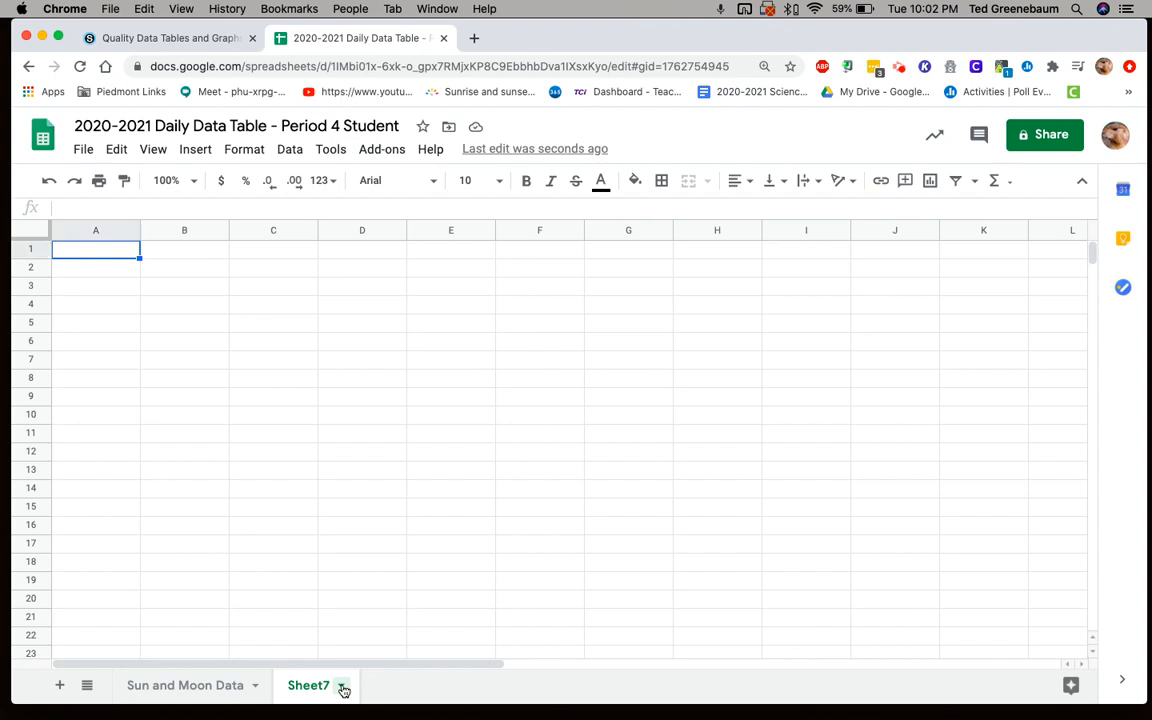
click(342, 687)
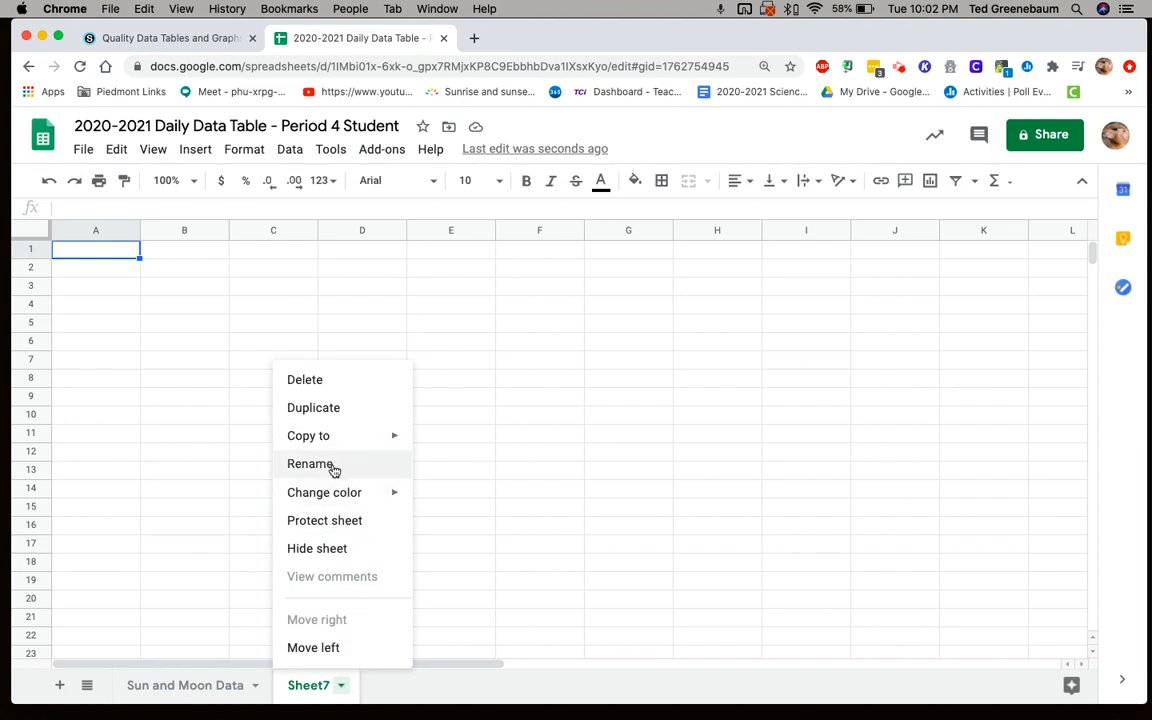
double_click(310, 687)
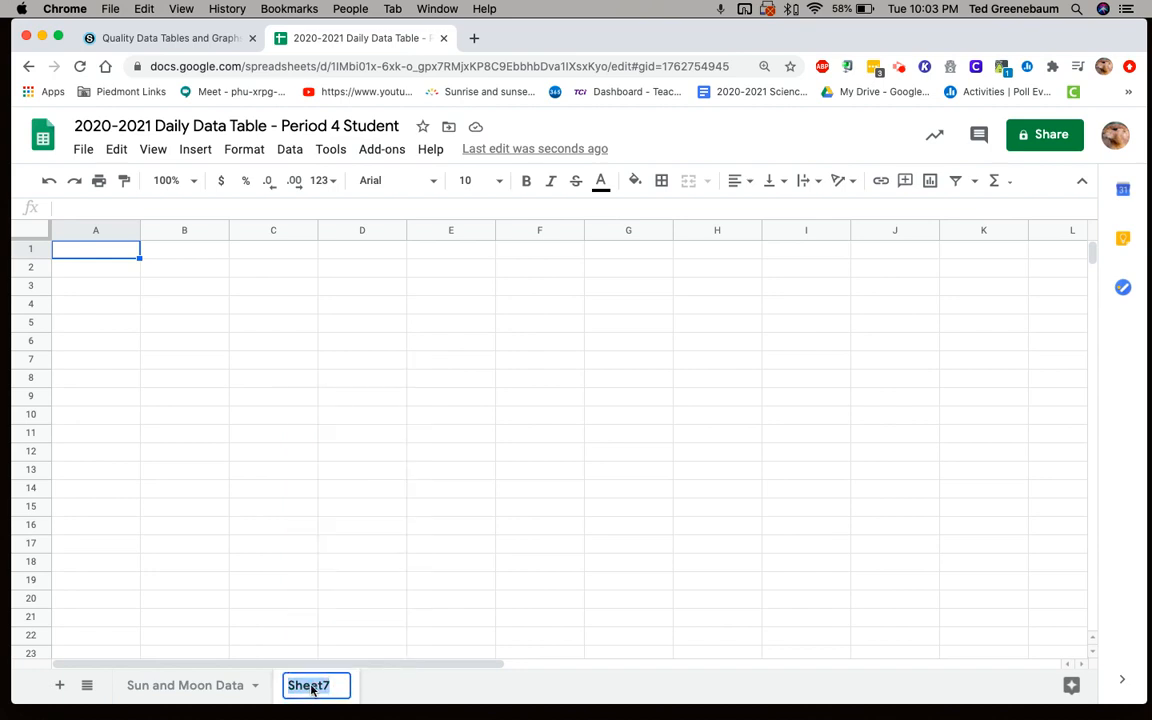
text(san)
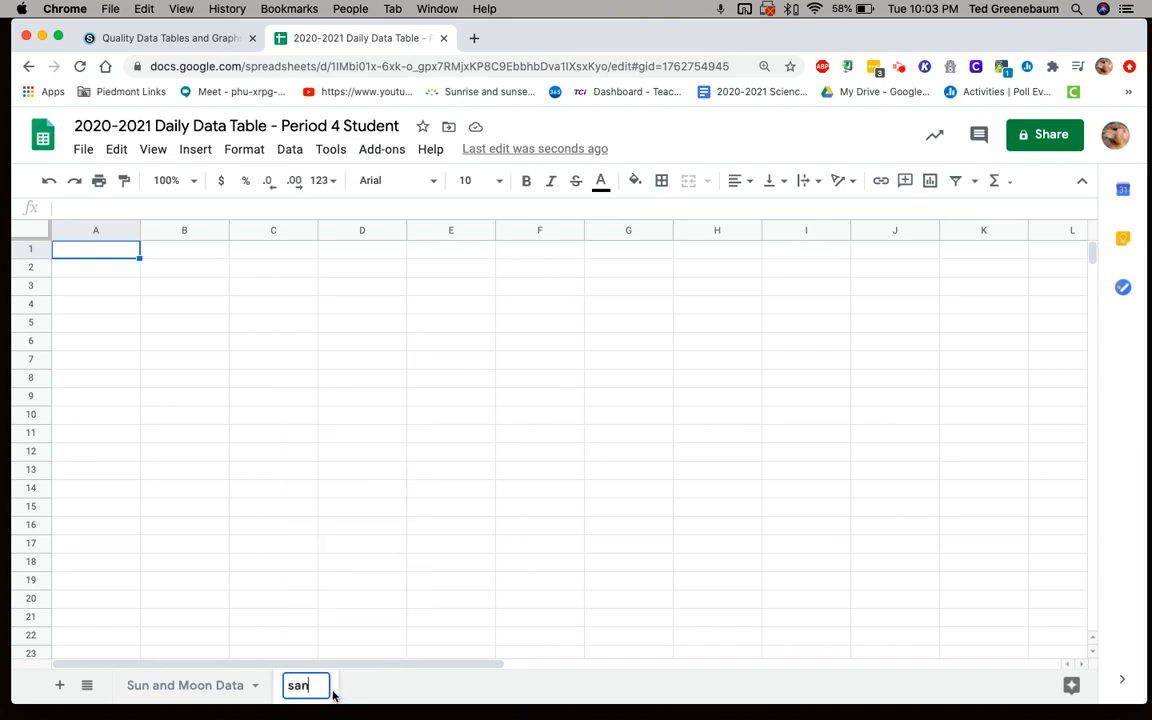
text(dbox)
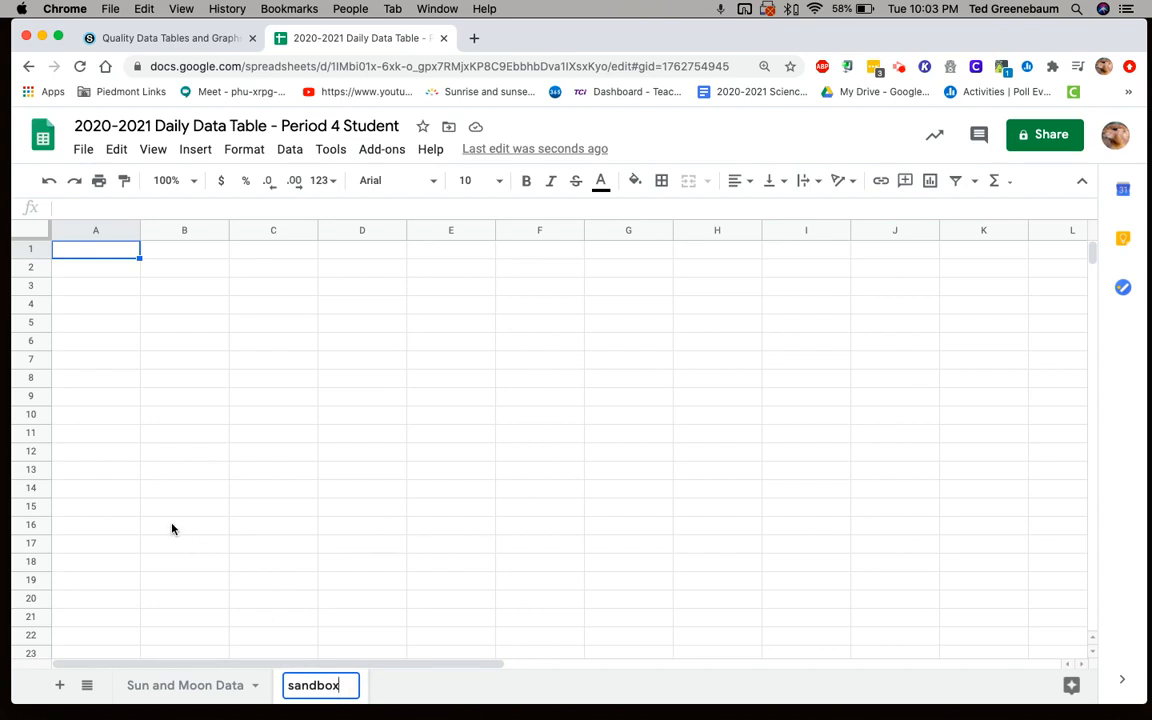
- Copy the entire Sun and Moon Data sheet and paste it into the sandbox sheet starting at cell A1
click(172, 690)
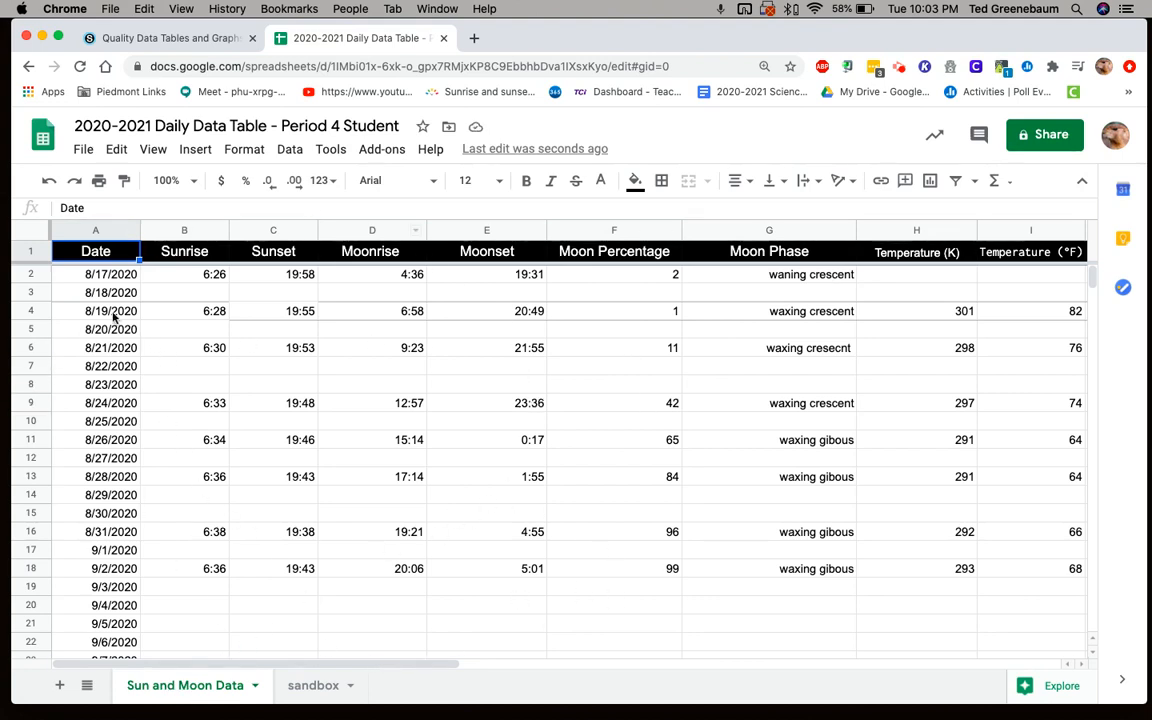
click(28, 232)
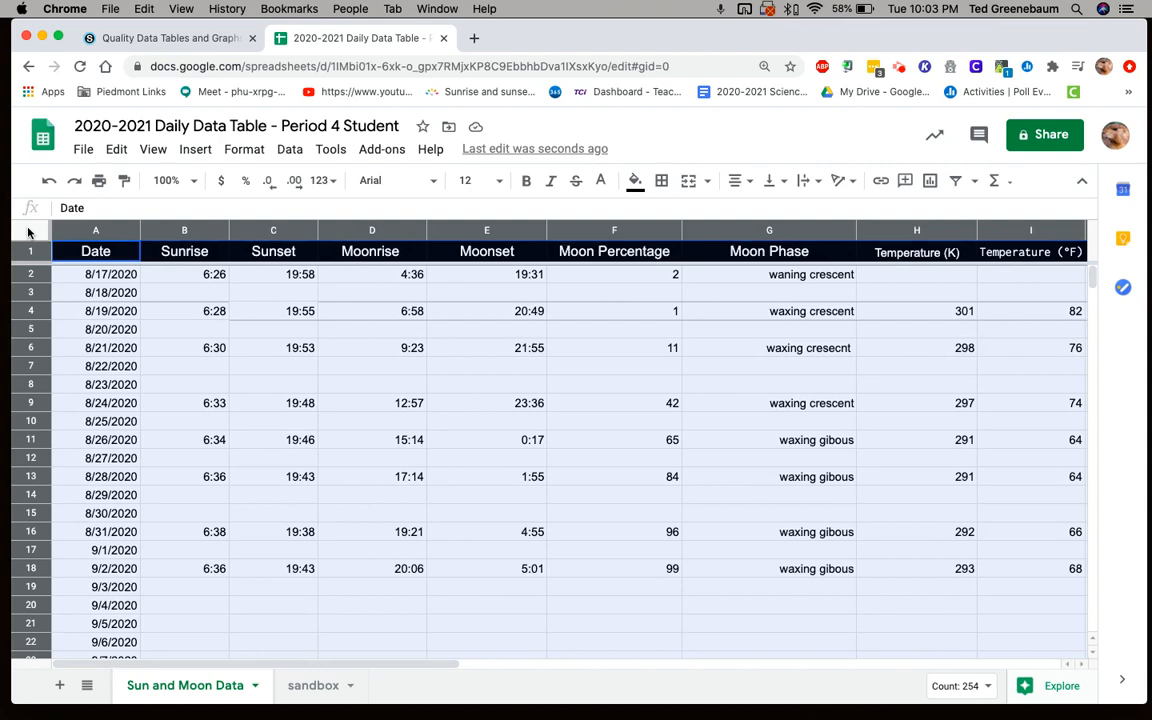
click(116, 150)
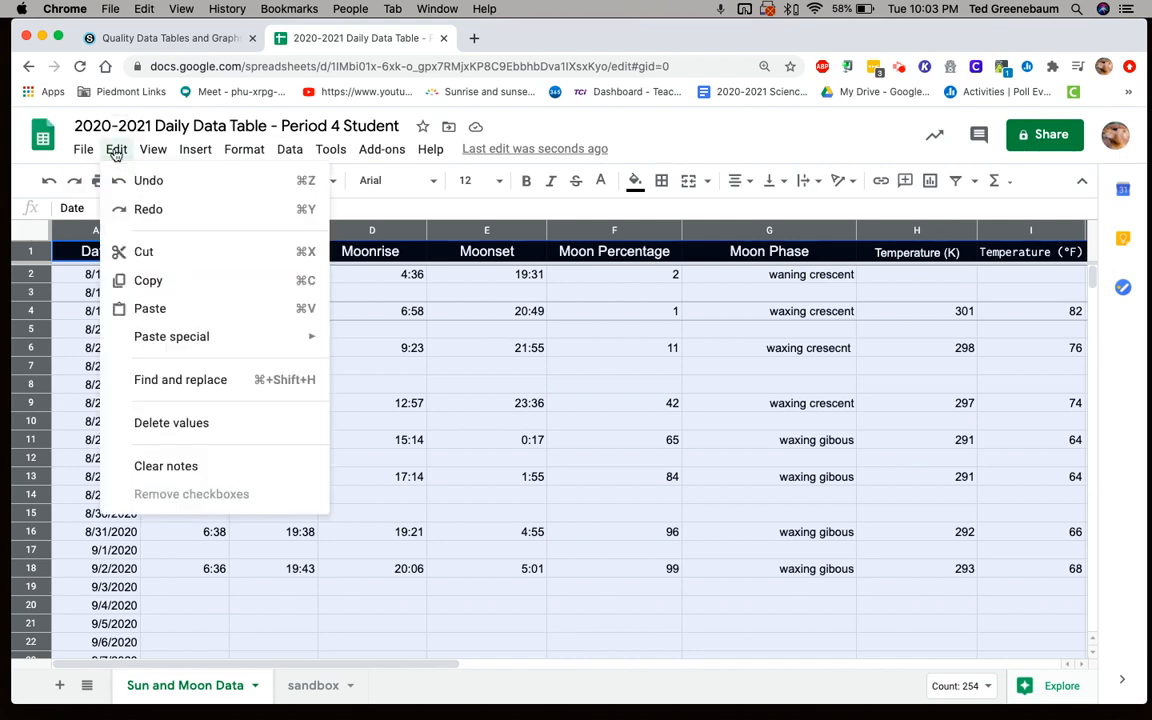
click(148, 282)
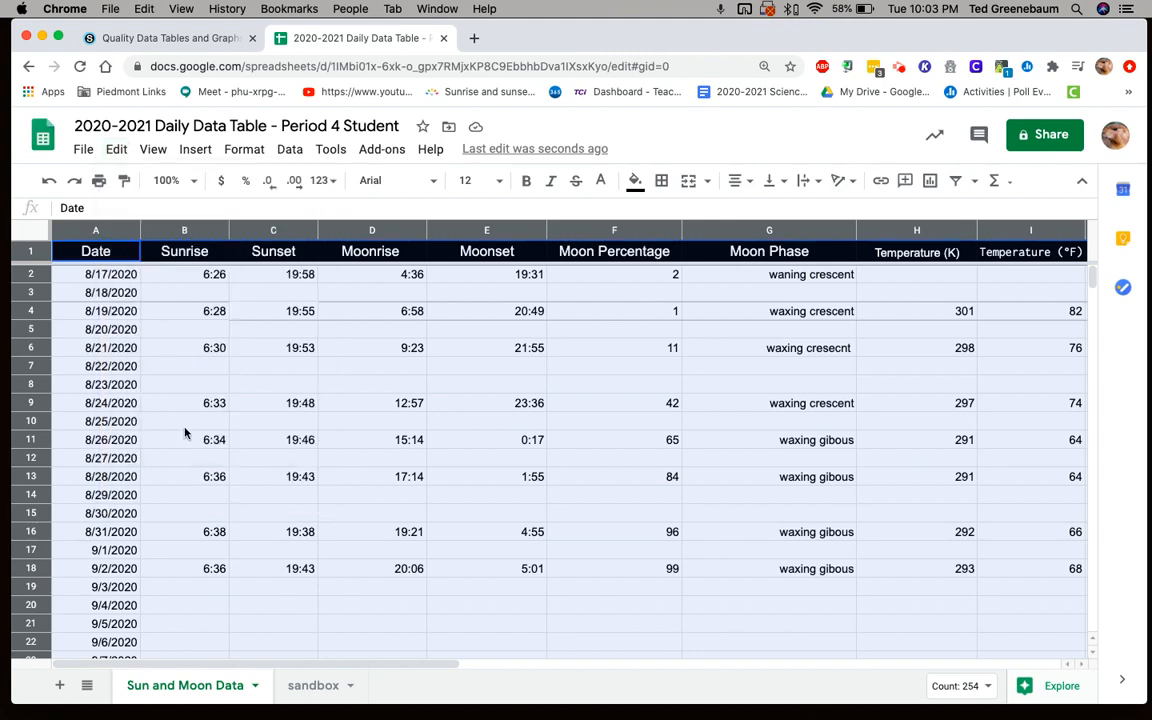
click(310, 686)
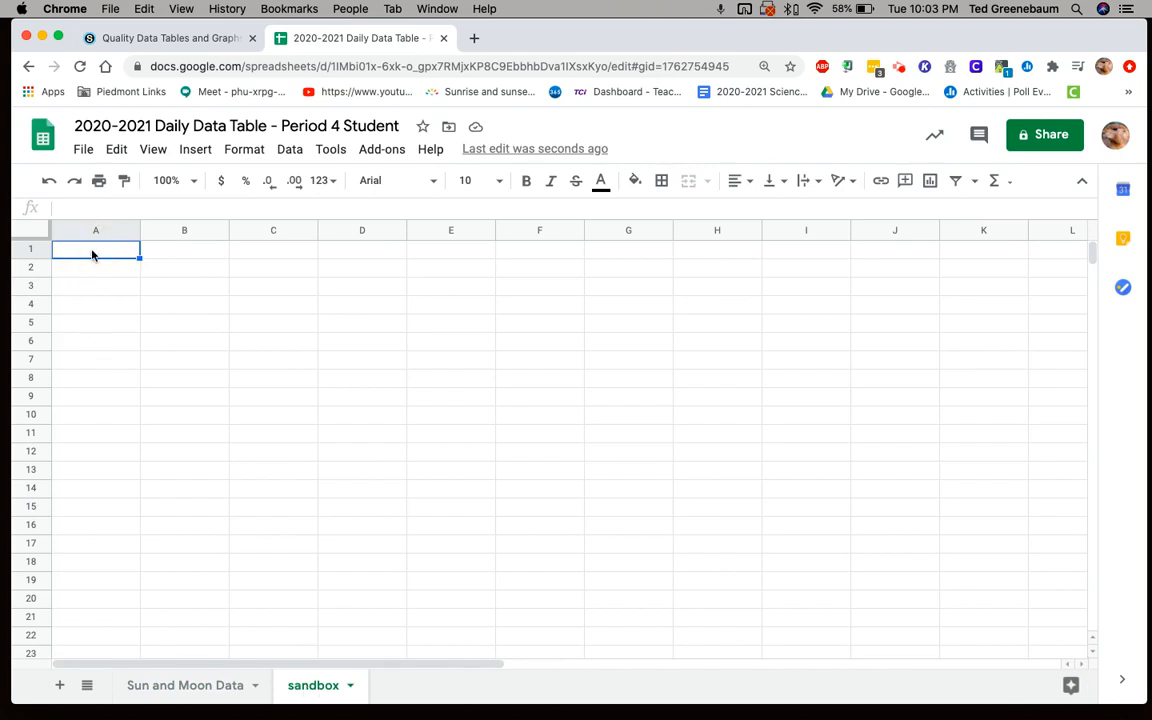
click(116, 156)
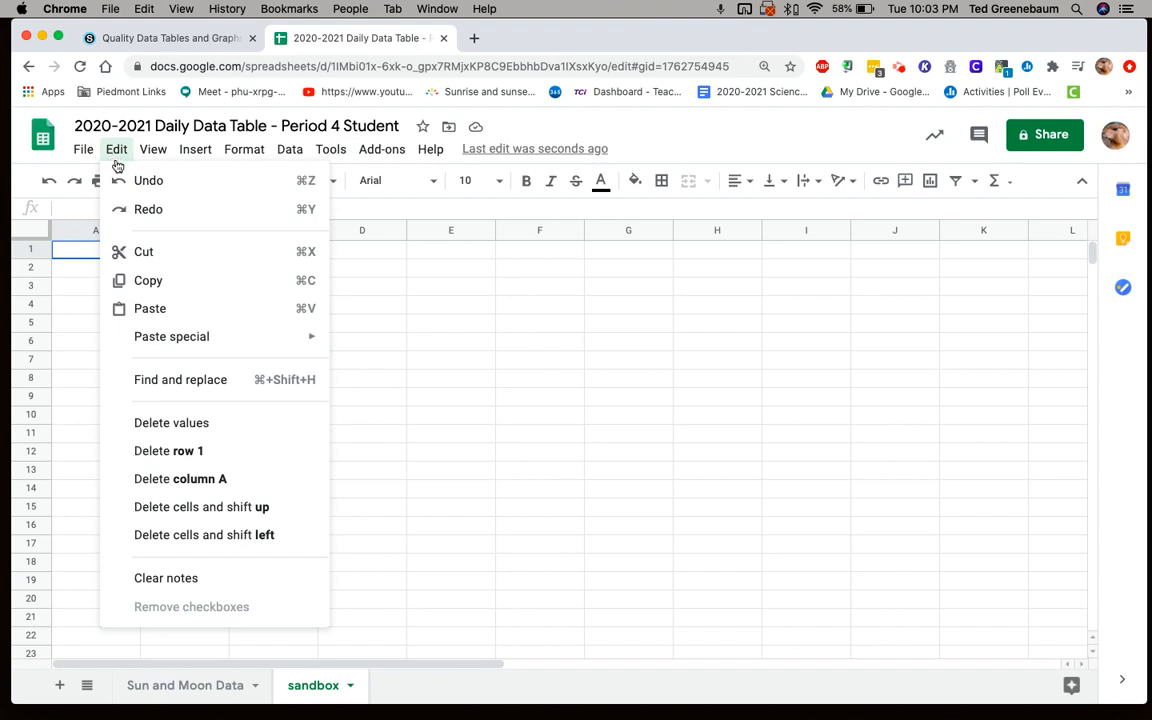
click(140, 310)
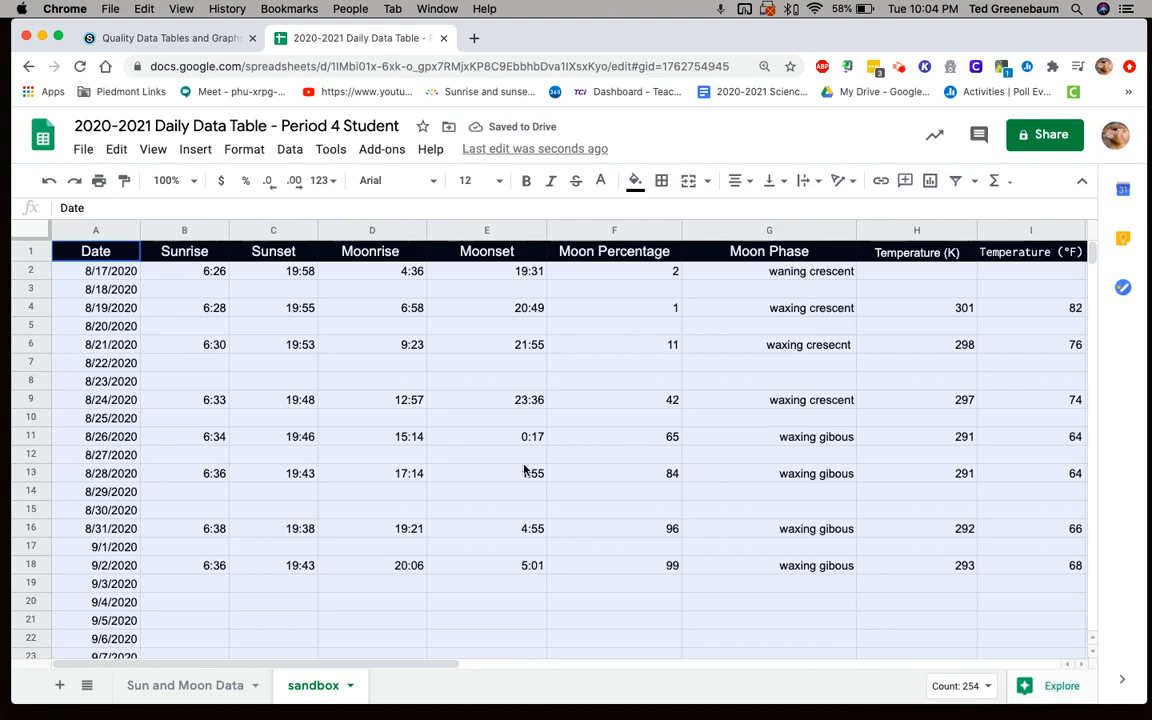
click(582, 498)
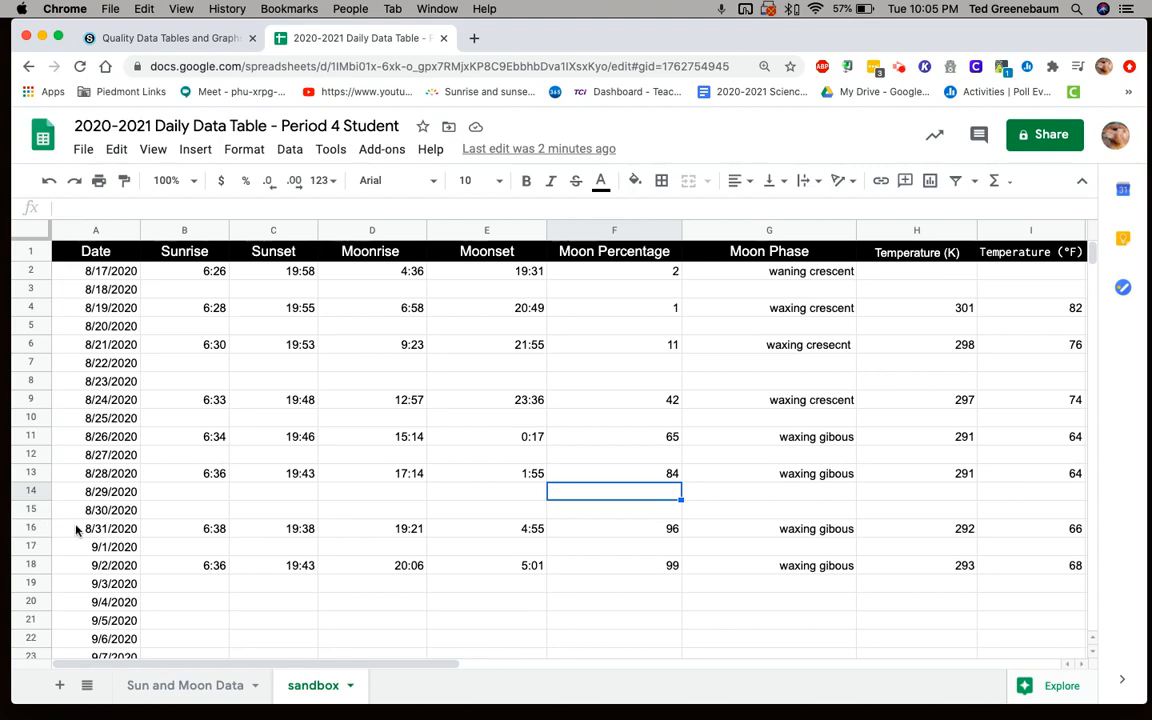
- Delete rows 2 to 16 of the sandbox sheet, which hold the August dates 8/17/2020 to 8/31/2020
drag(33, 530, 31, 273)
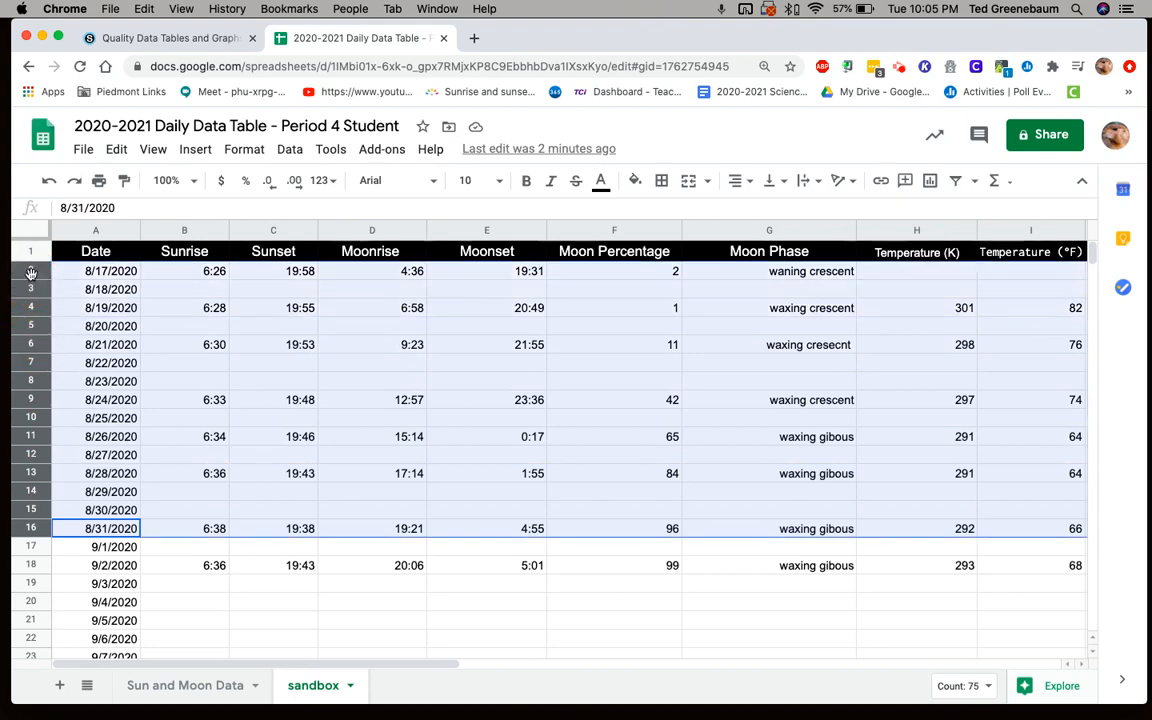
click(710, 416)
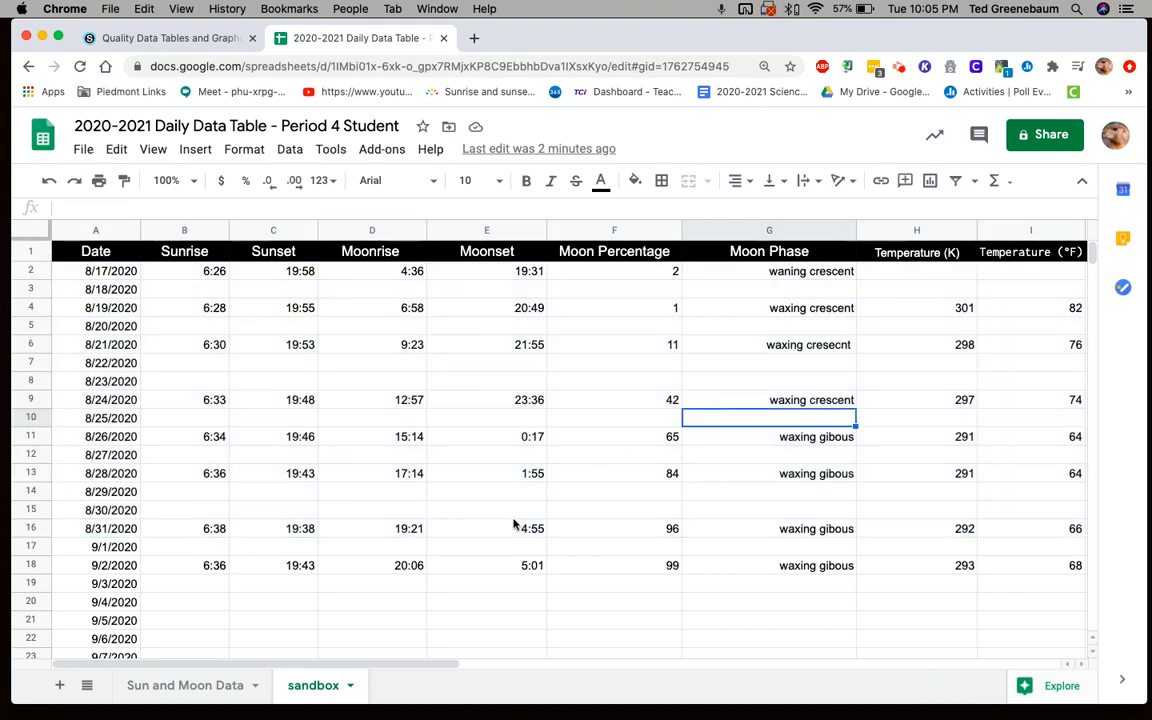
click(35, 528)
drag(35, 528, 38, 455)
shift+click(30, 268)
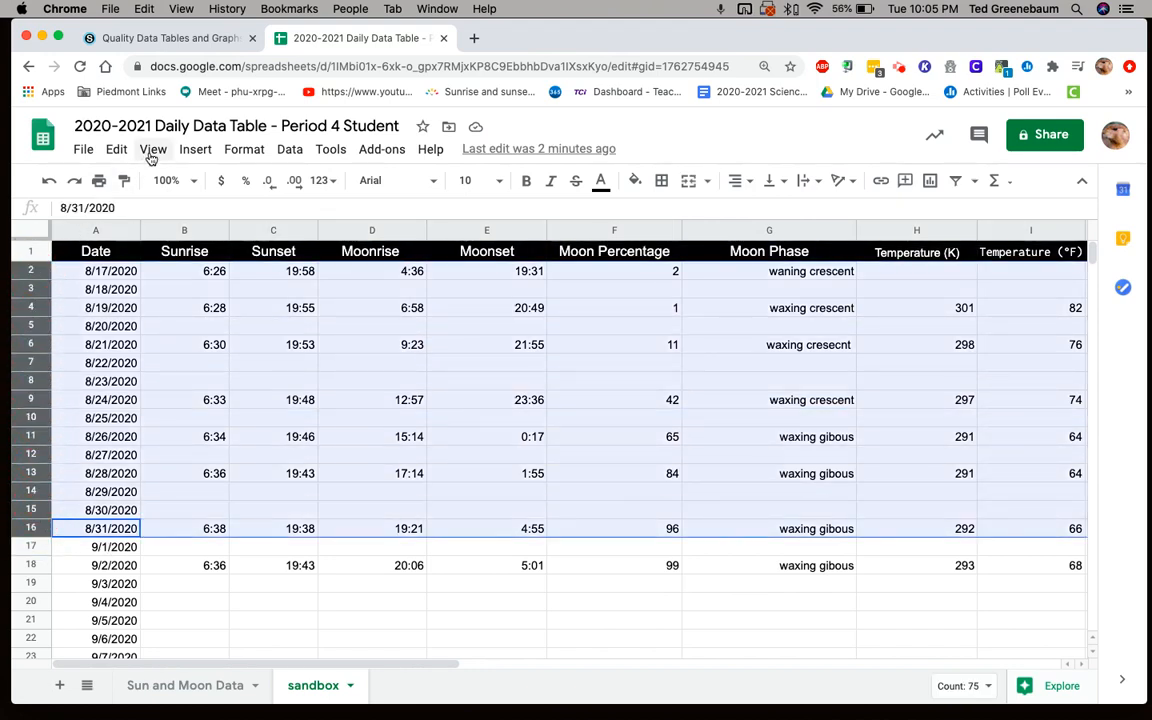
click(116, 150)
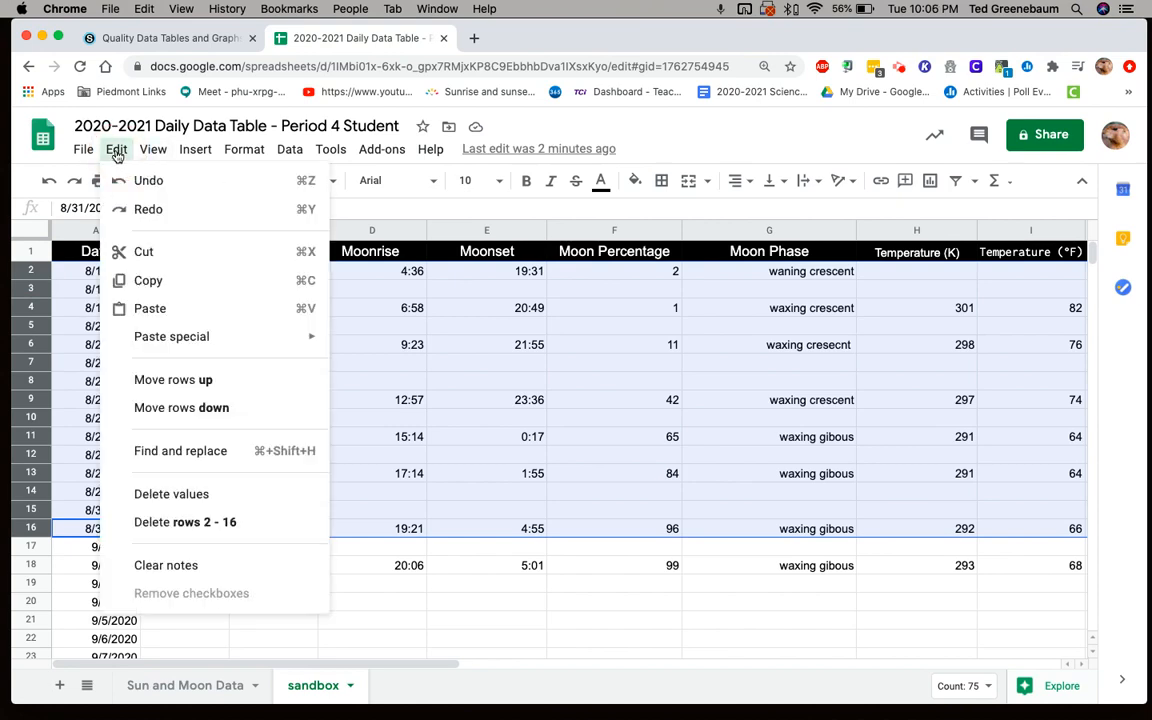
click(183, 525)
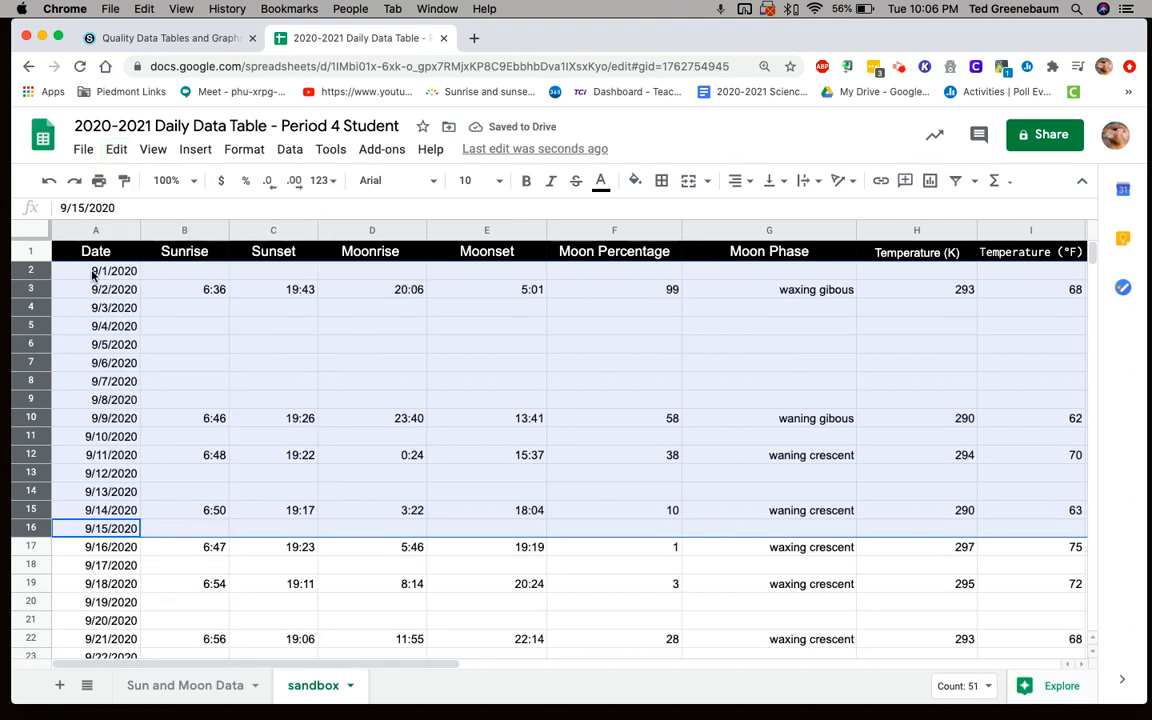
- Delete rows 32 to 62 of the sandbox sheet, which hold the October dates 10/1/2020 to 10/31/2020
scroll(67, 577, down, 1)
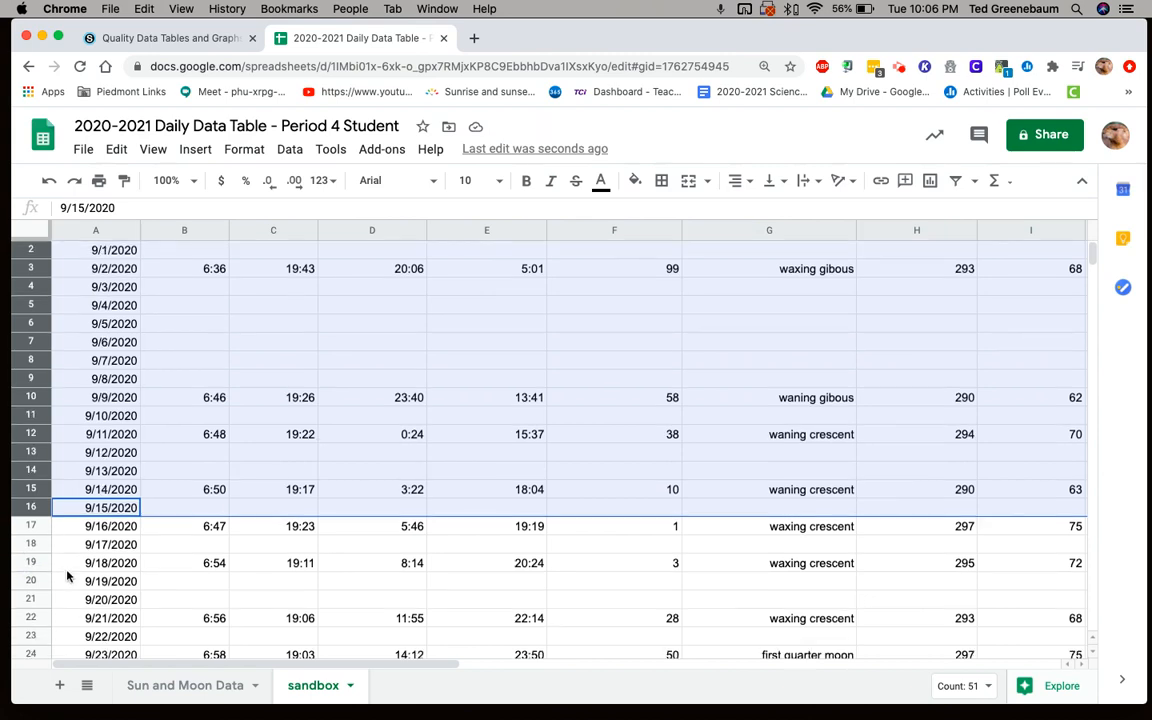
scroll(67, 577, down, 5)
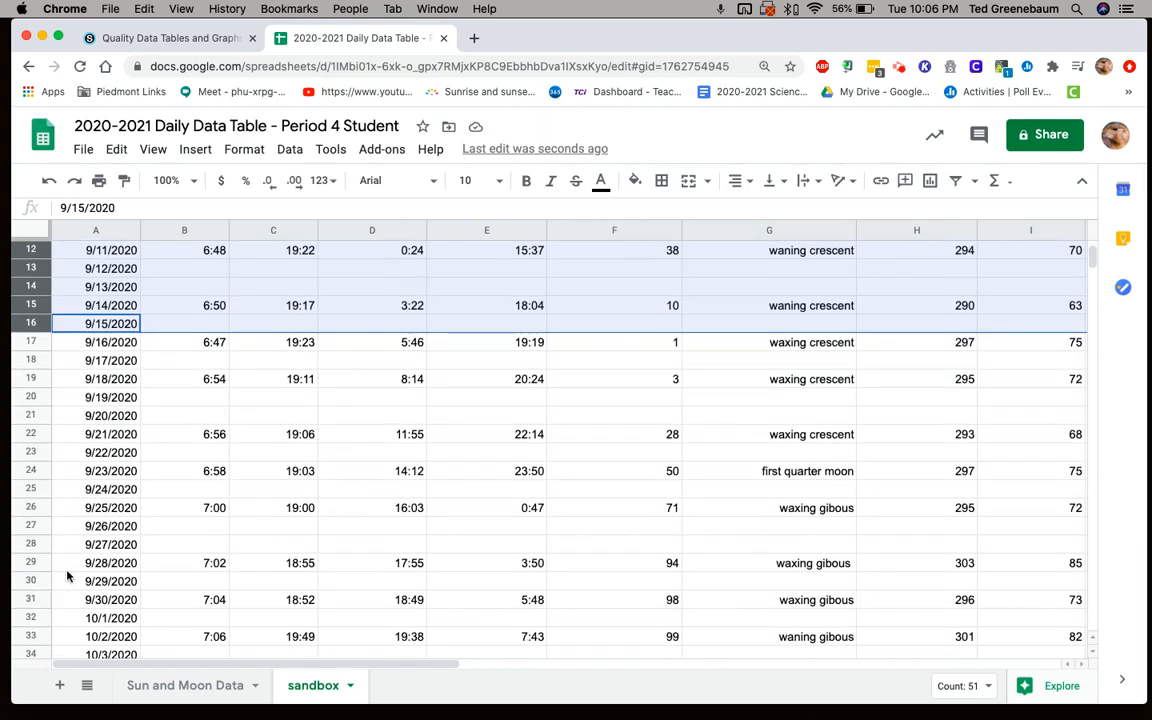
scroll(67, 577, down, 1)
mouse_move(33, 582)
mouse_down()
mouse_move(35, 676)
mouse_move(39, 527)
mouse_move(54, 492)
mouse_up()
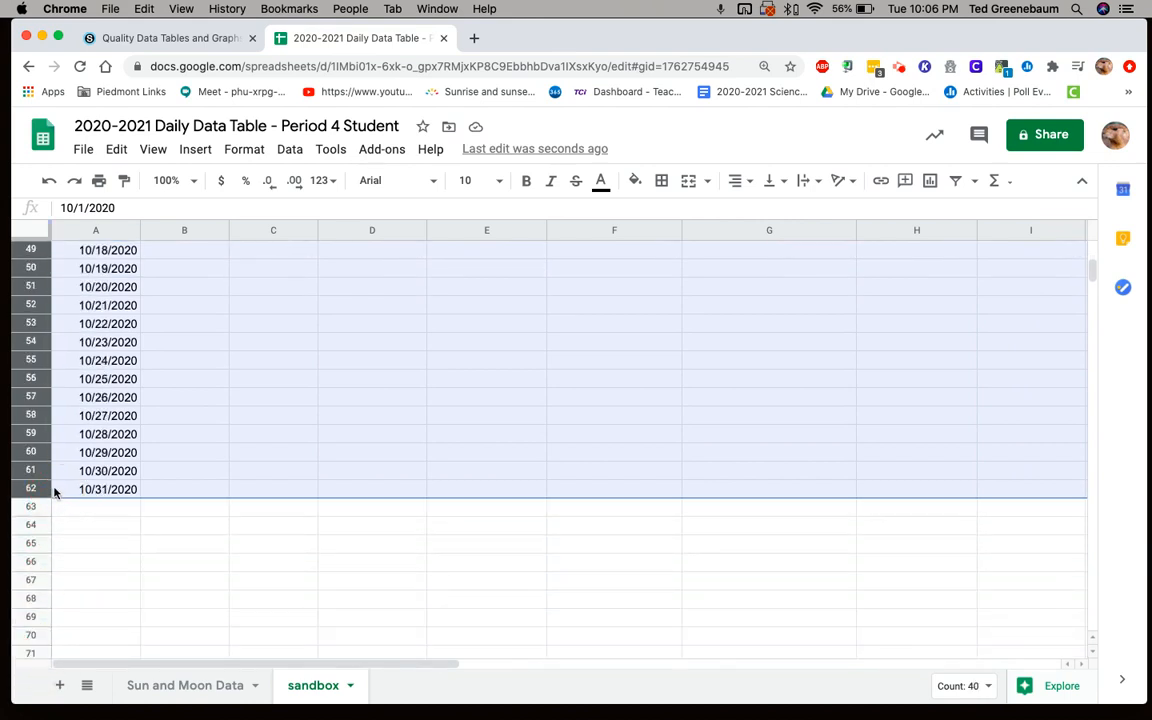
click(116, 150)
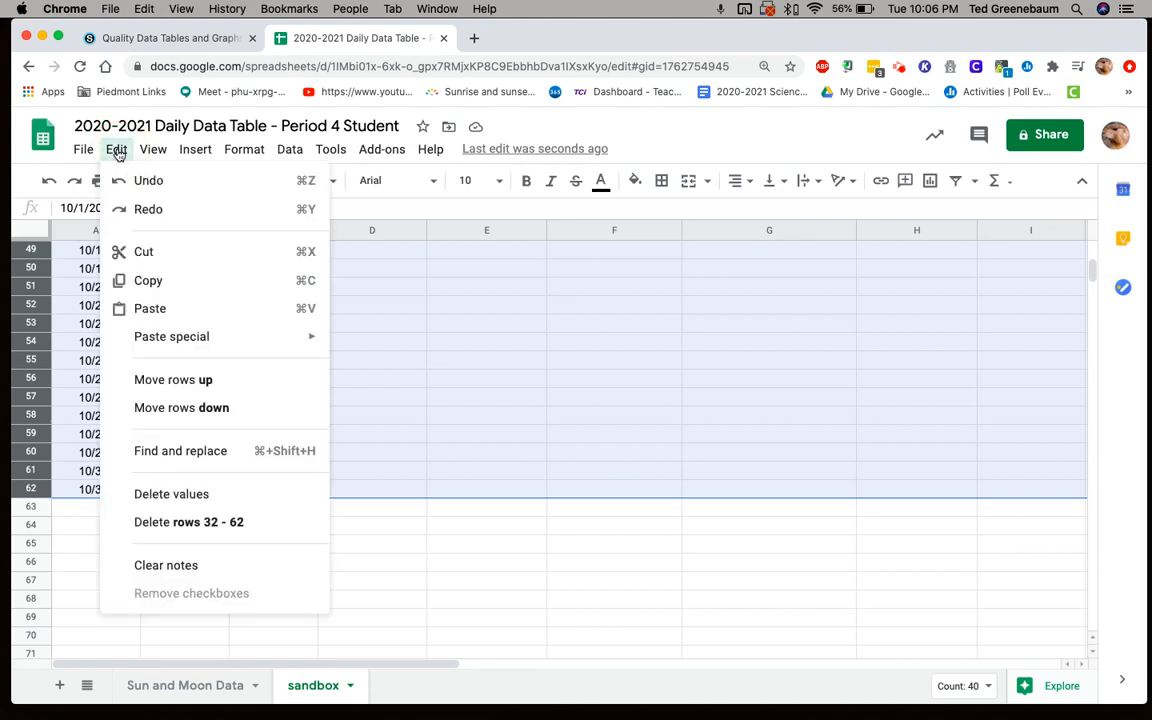
click(217, 524)
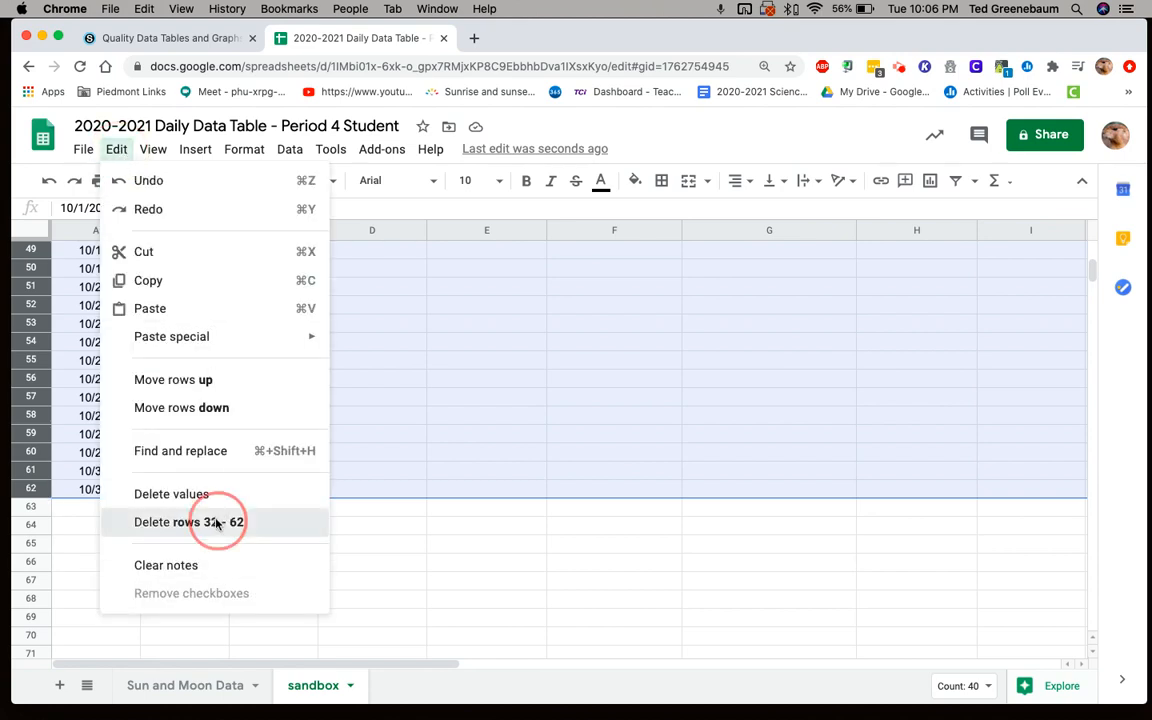
- Move the Date column between the Moonset and Moon Percentage columns in the sandbox sheet
scroll(215, 524, up, 10)
scroll(215, 524, right, 1)
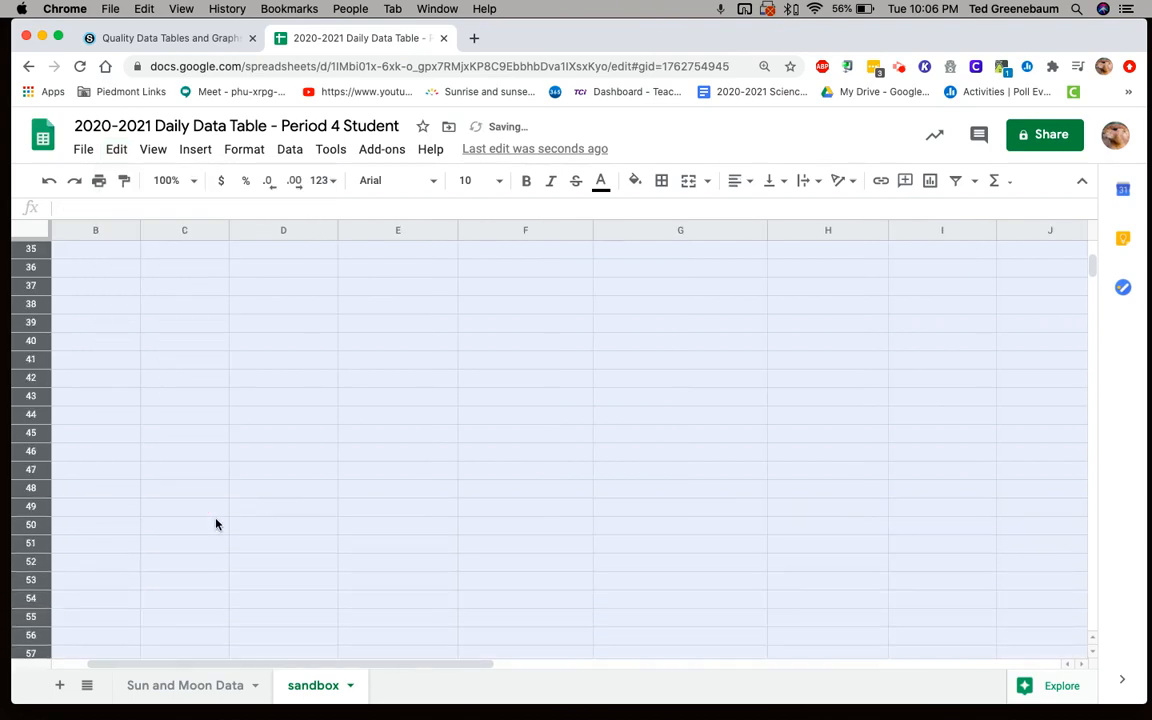
scroll(215, 524, up, 7)
scroll(215, 524, left, 1)
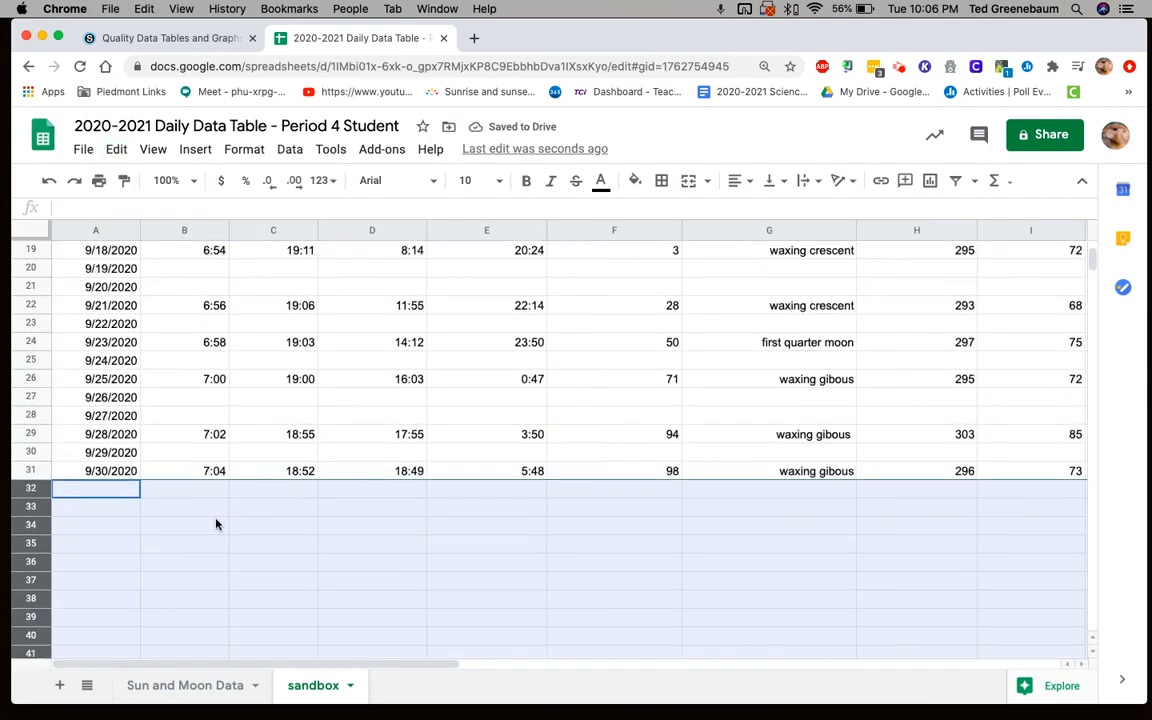
scroll(215, 524, down, 3)
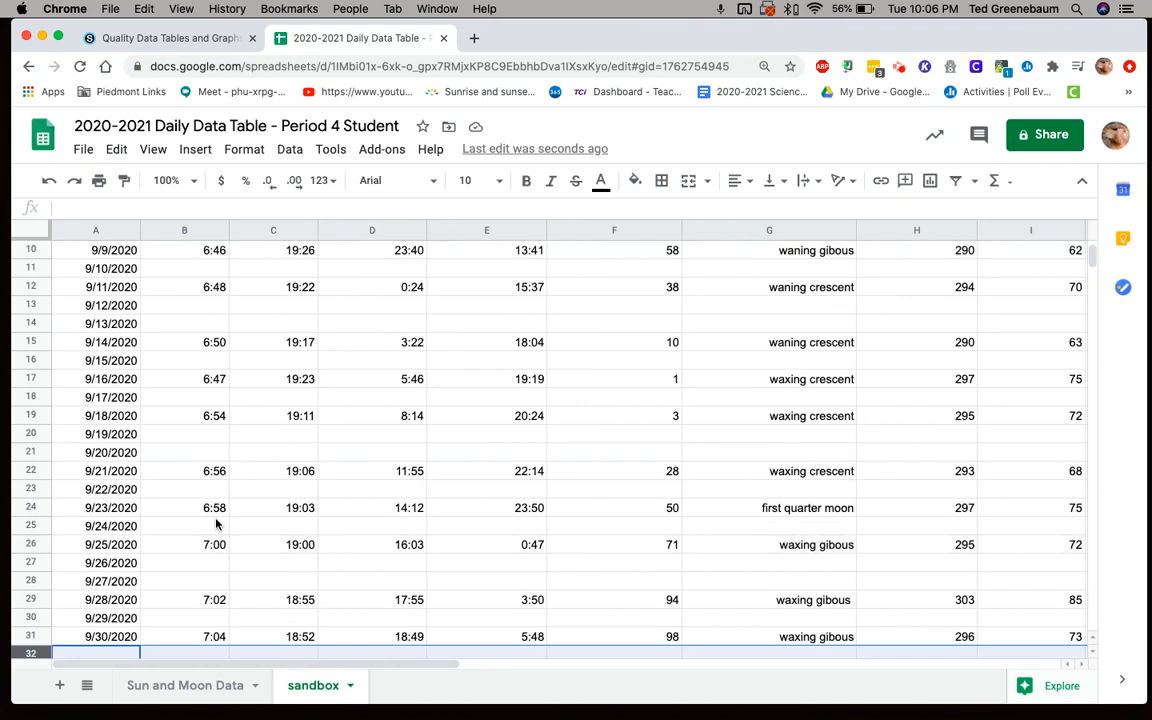
scroll(215, 524, up, 3)
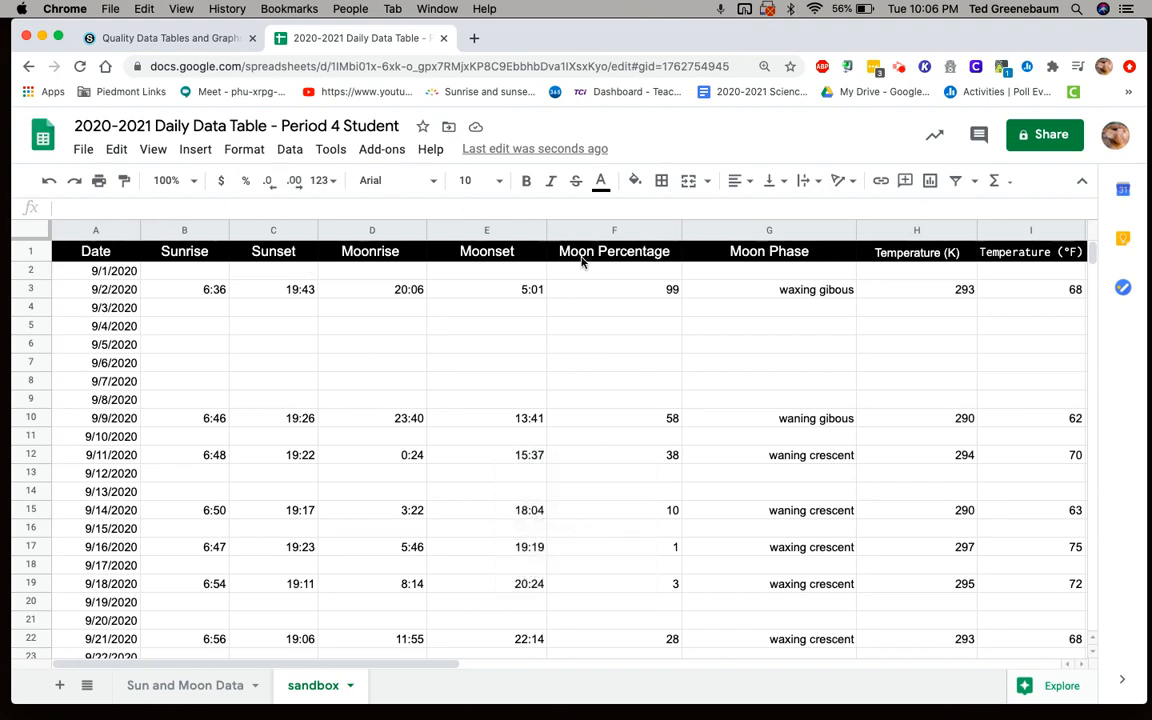
click(82, 230)
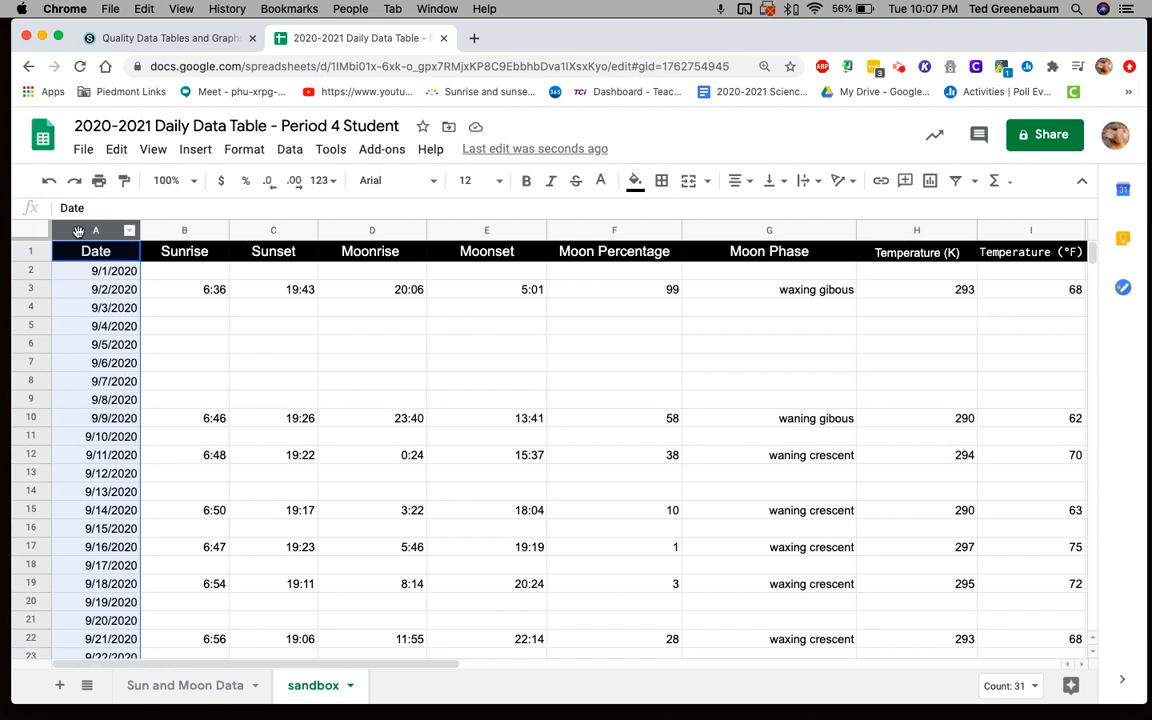
click(78, 232)
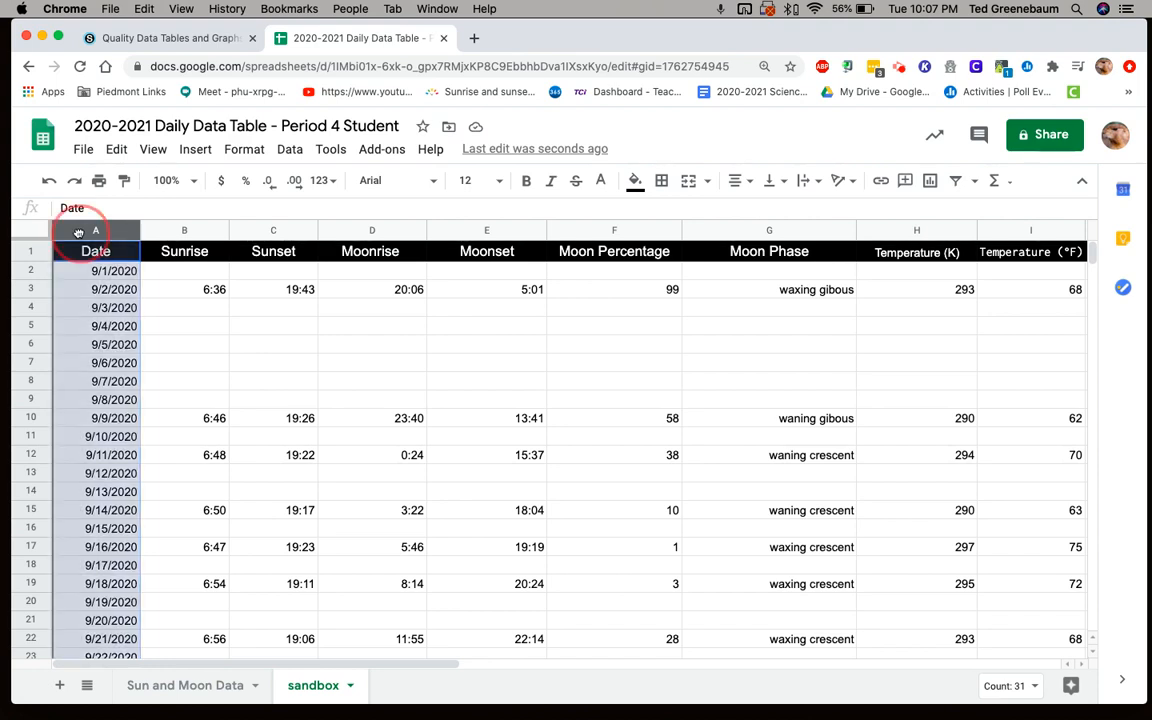
drag(78, 232, 487, 227)
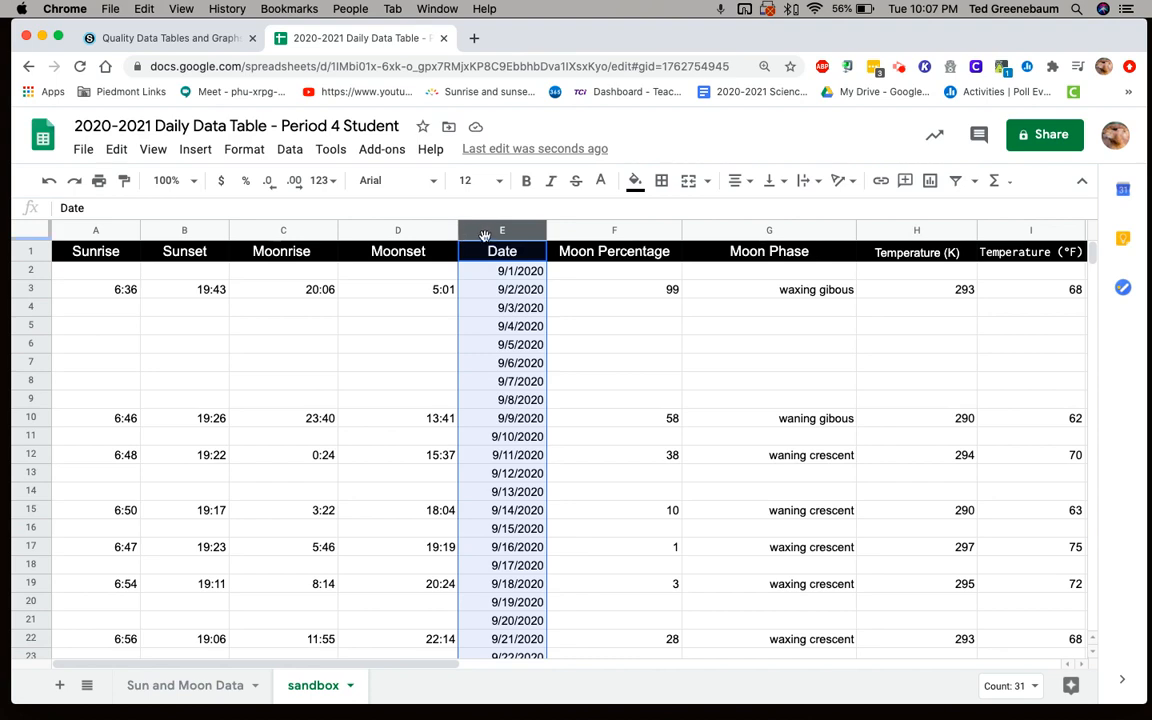
- Insert a chart from the adjacent Date and Moon Percentage columns, E and F
click(583, 231)
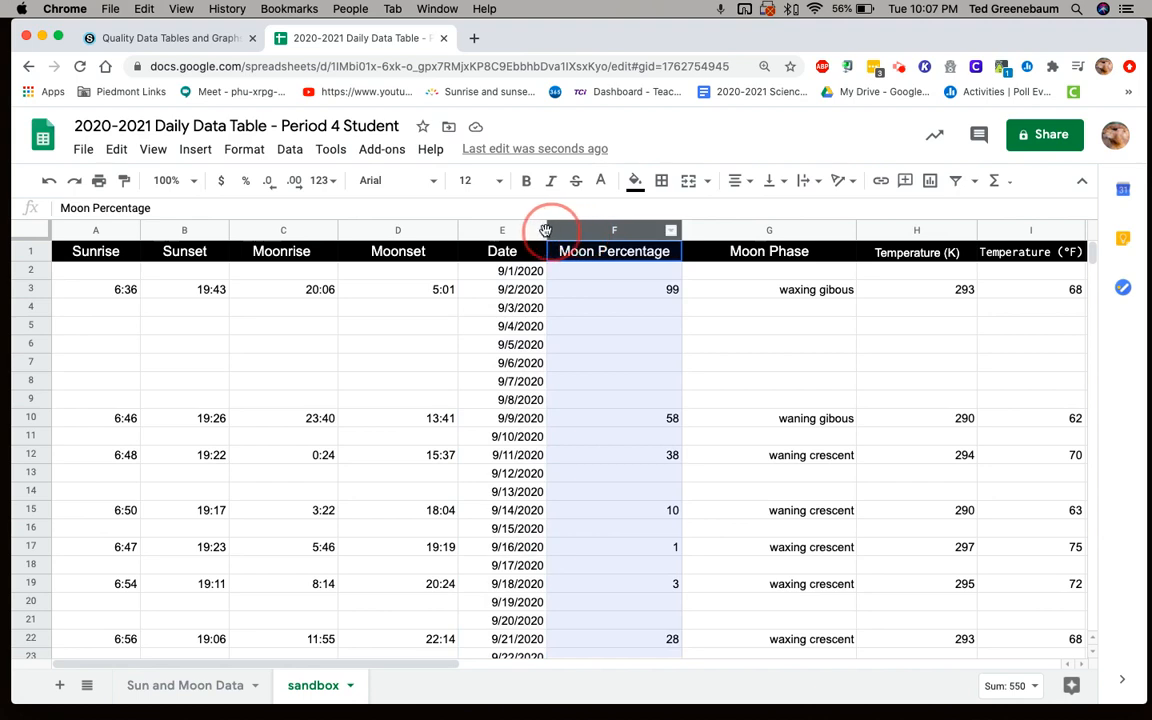
shift+click(530, 230)
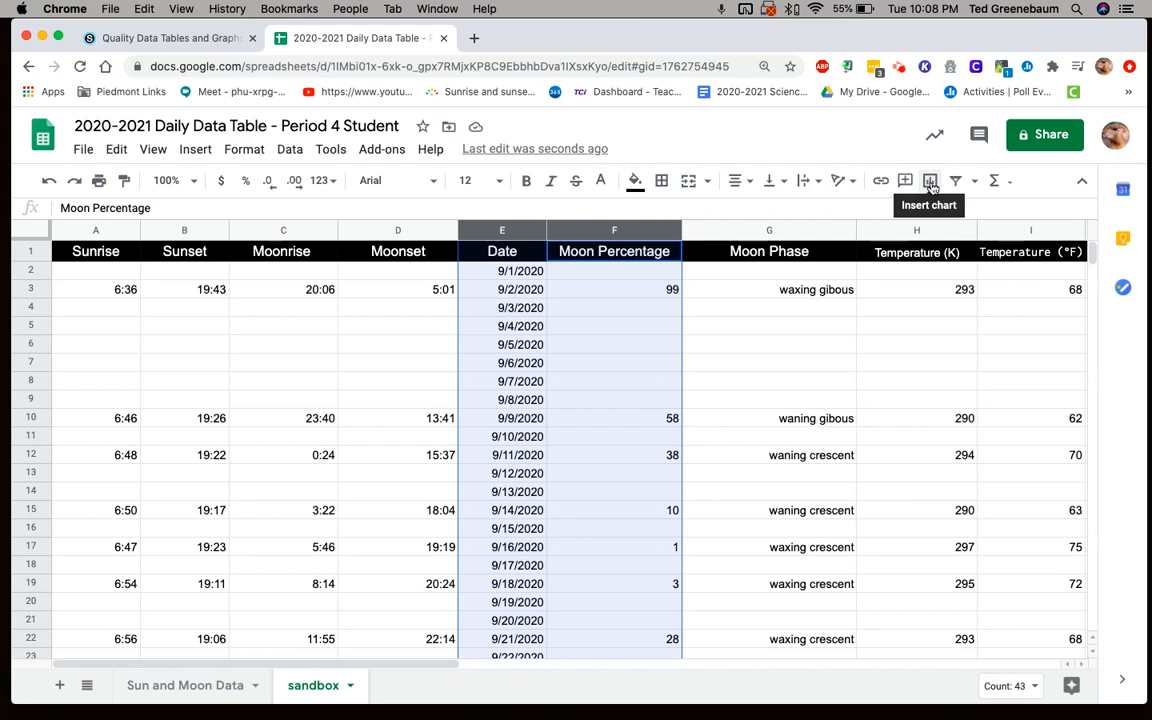
click(930, 183)
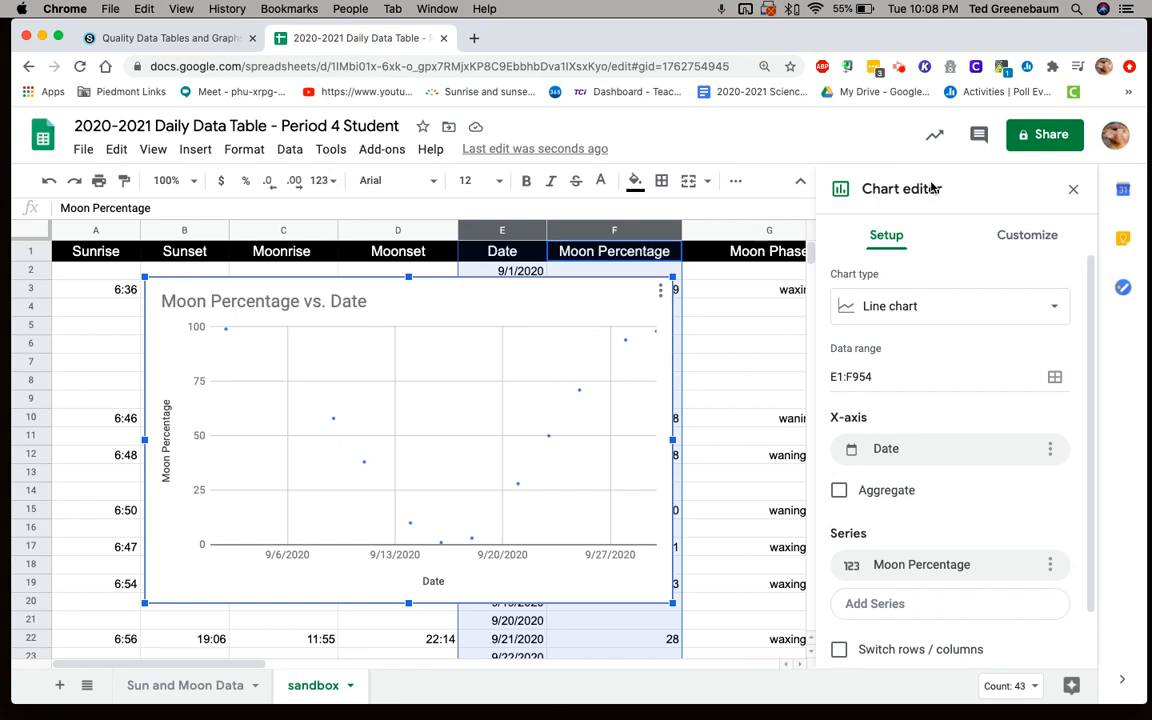
- Move the Quality Data Tables and Graphs rubric page into its own browser window, placed beside the spreadsheet
click(126, 40)
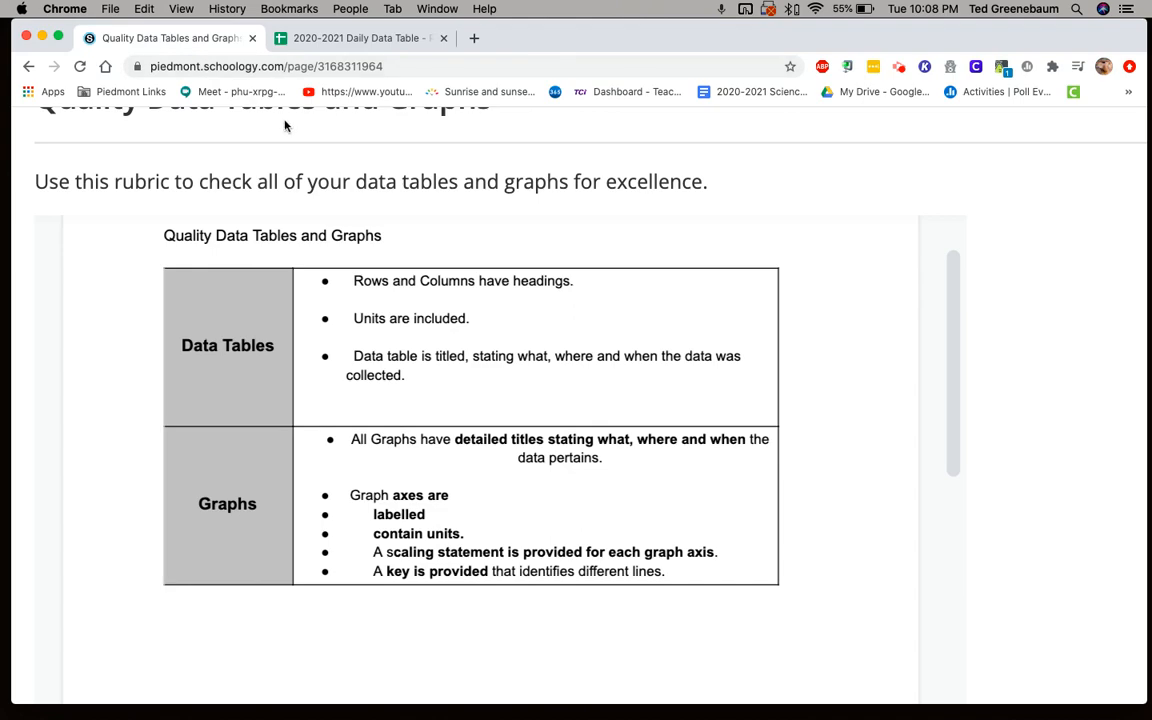
drag(158, 40, 1130, 110)
drag(1022, 95, 447, 36)
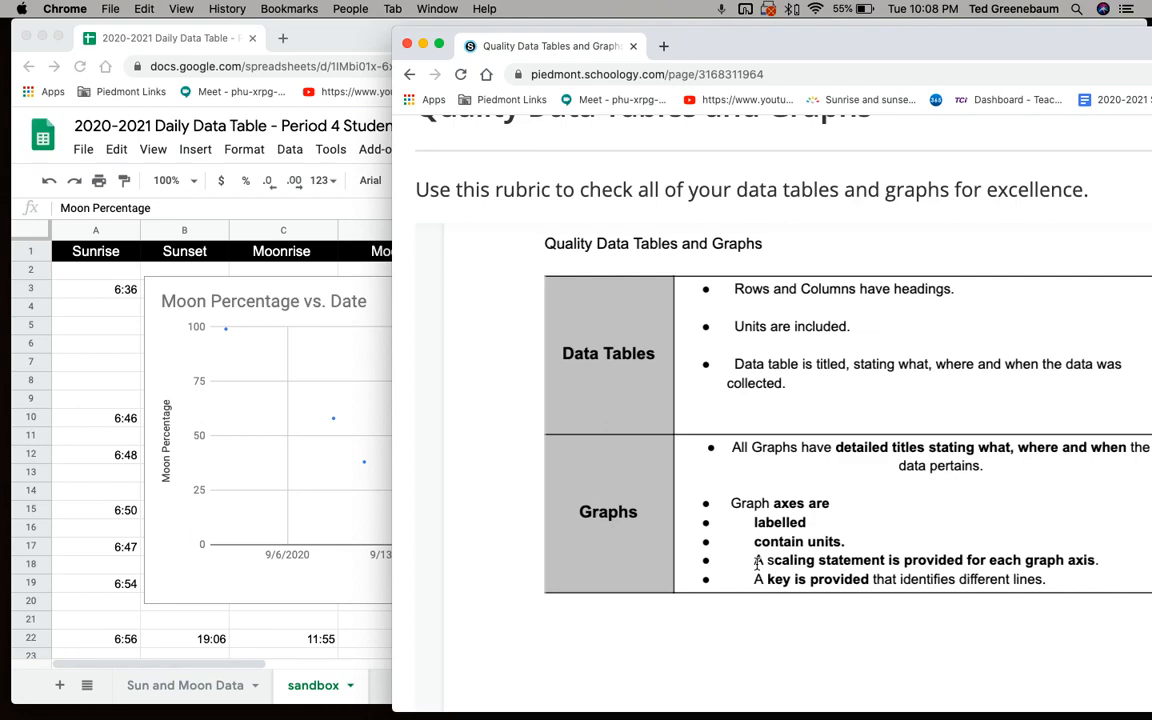
- Move the rubric window out of the way of the spreadsheet and open the chart and axis title settings
drag(739, 46, 1147, 708)
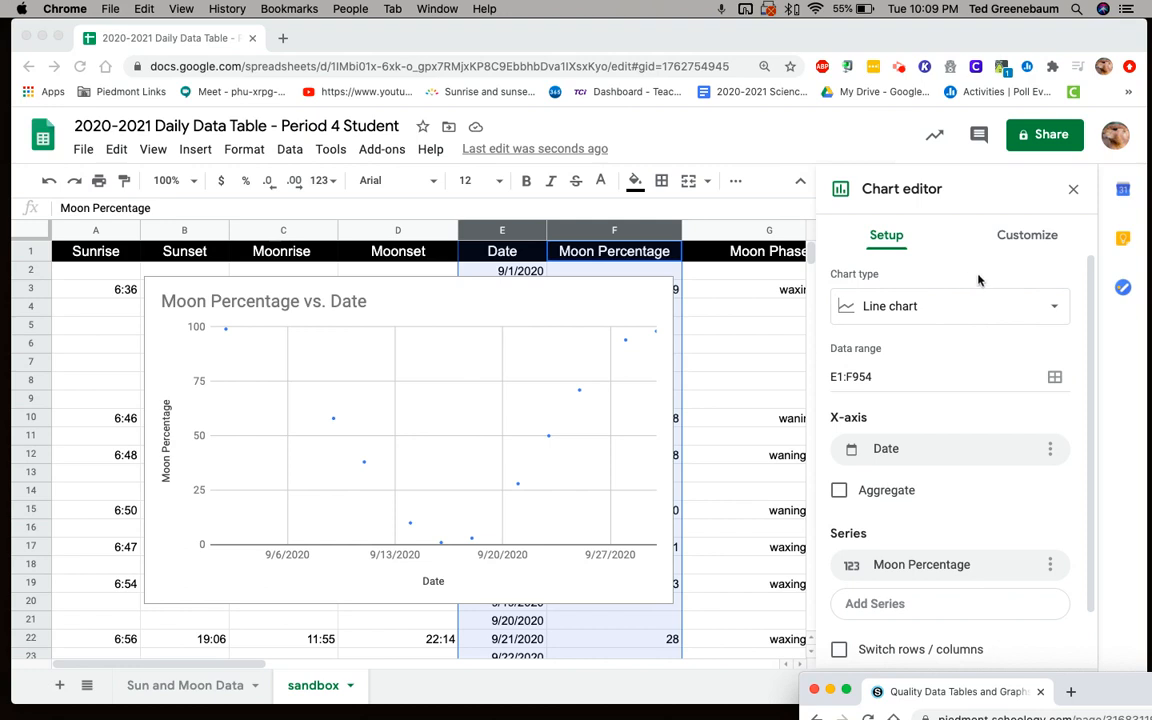
click(1021, 240)
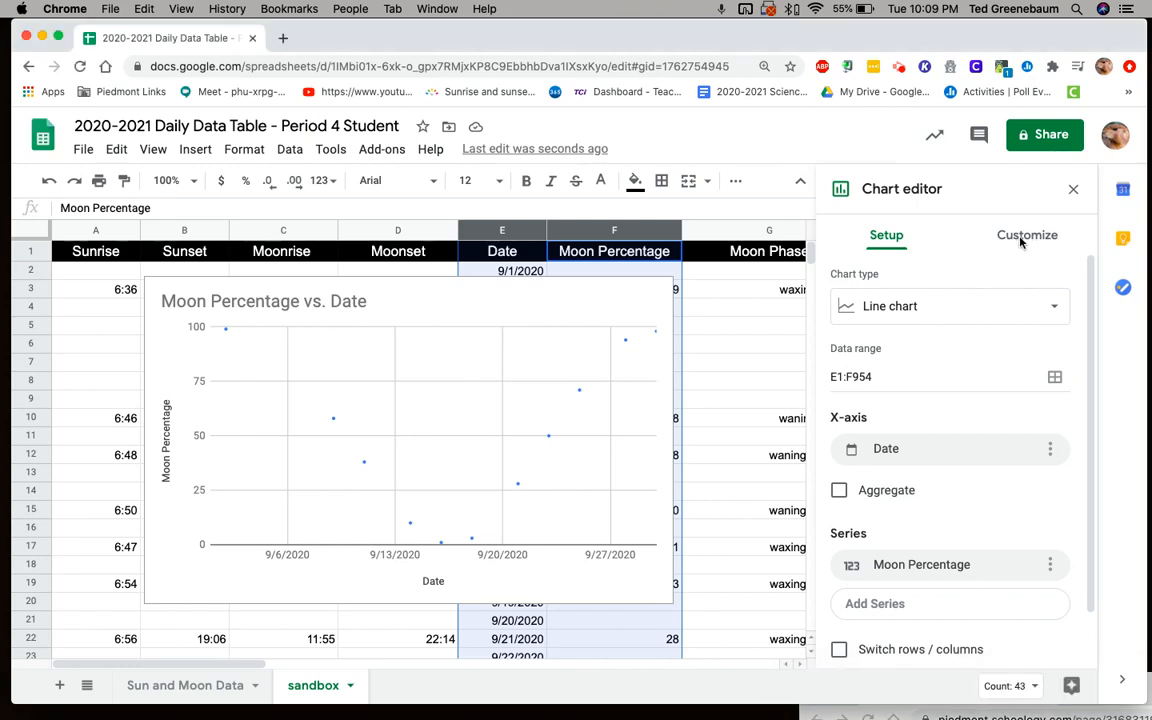
click(1021, 238)
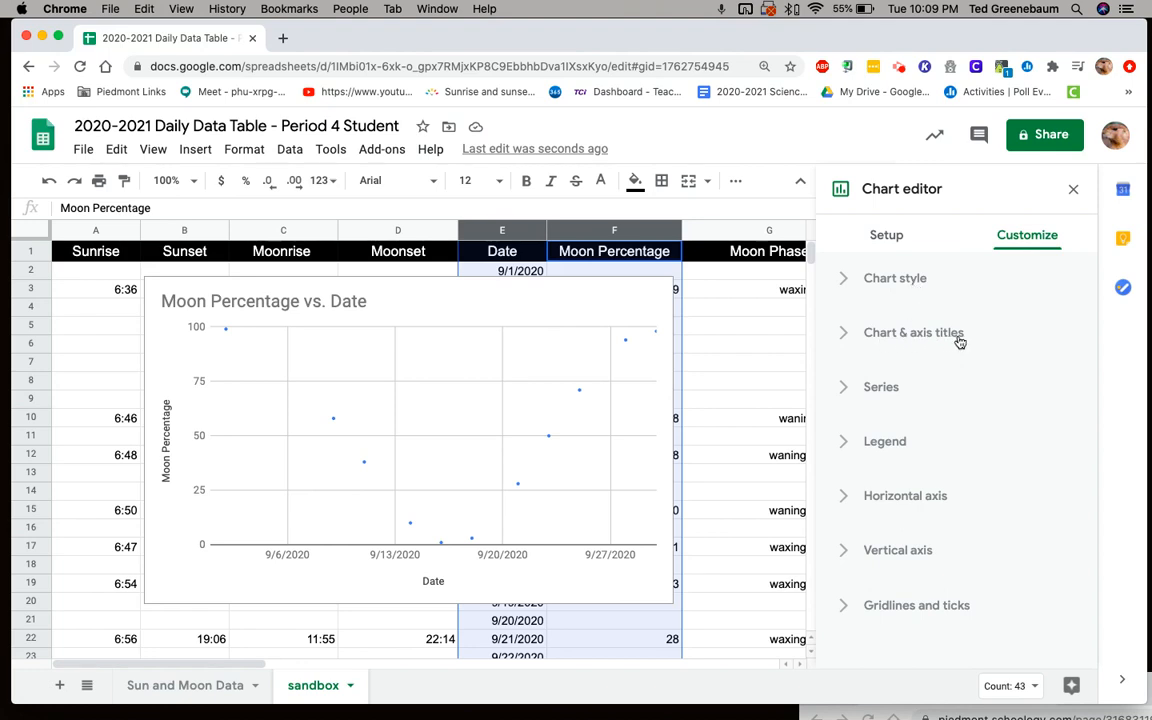
click(845, 336)
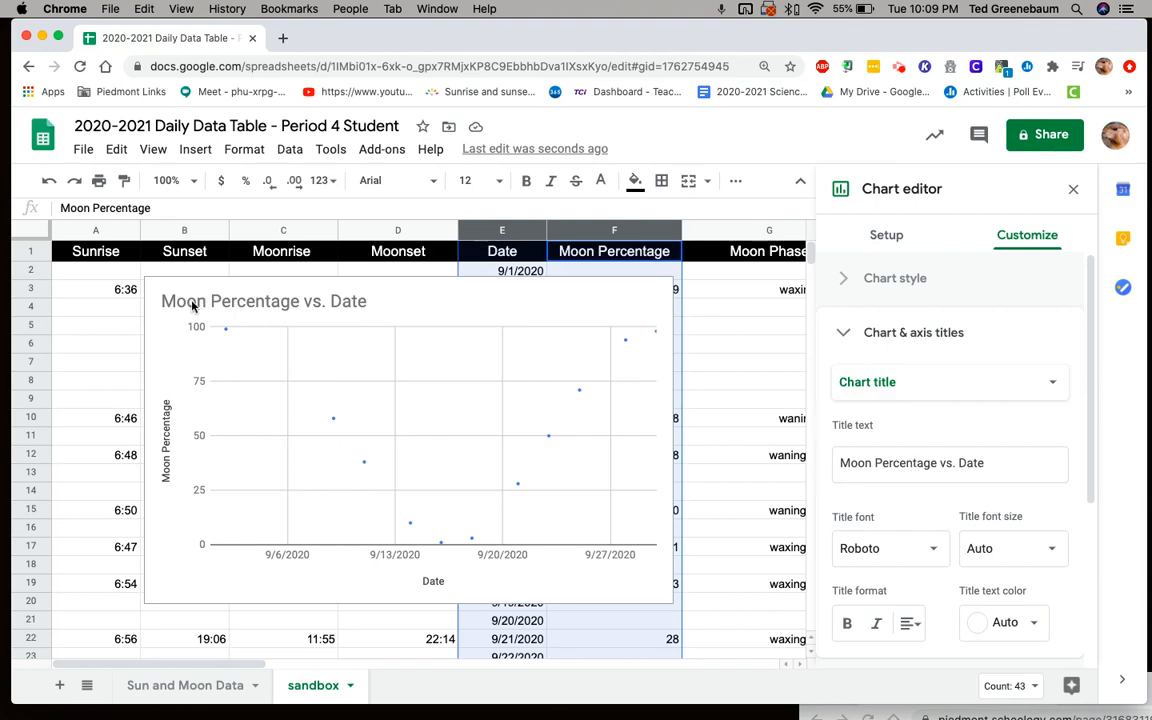
- Review the horizontal and vertical axis title settings, returning to the chart title
click(1054, 386)
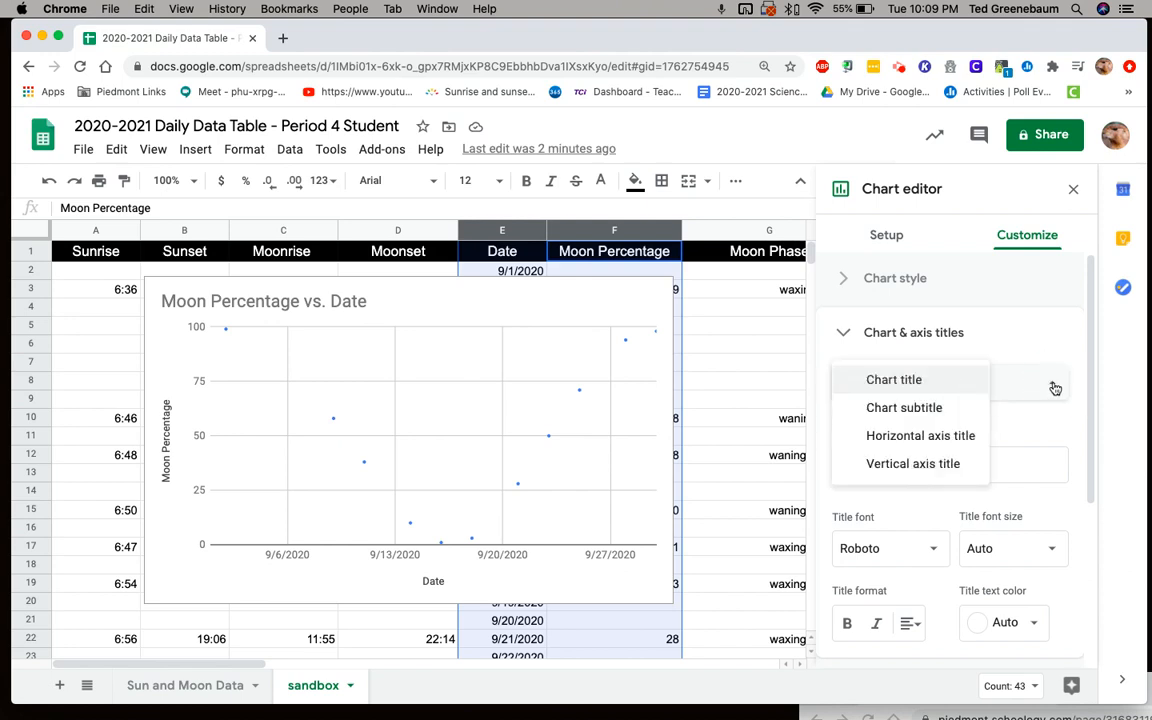
click(938, 442)
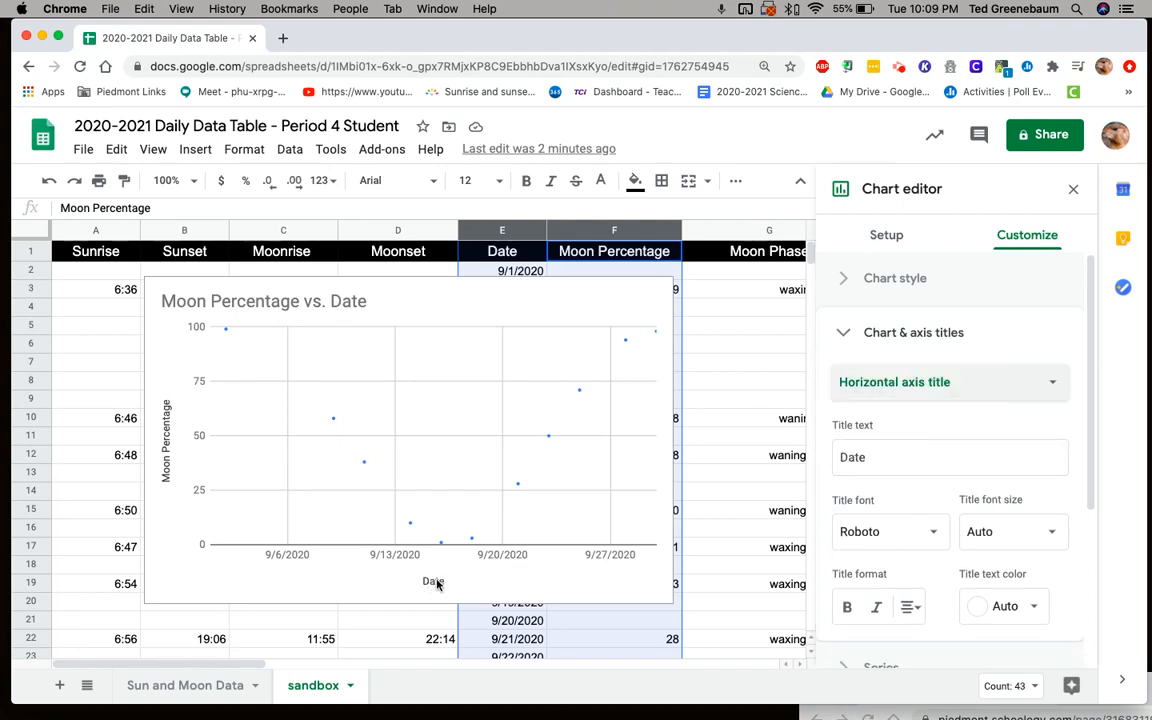
click(1053, 385)
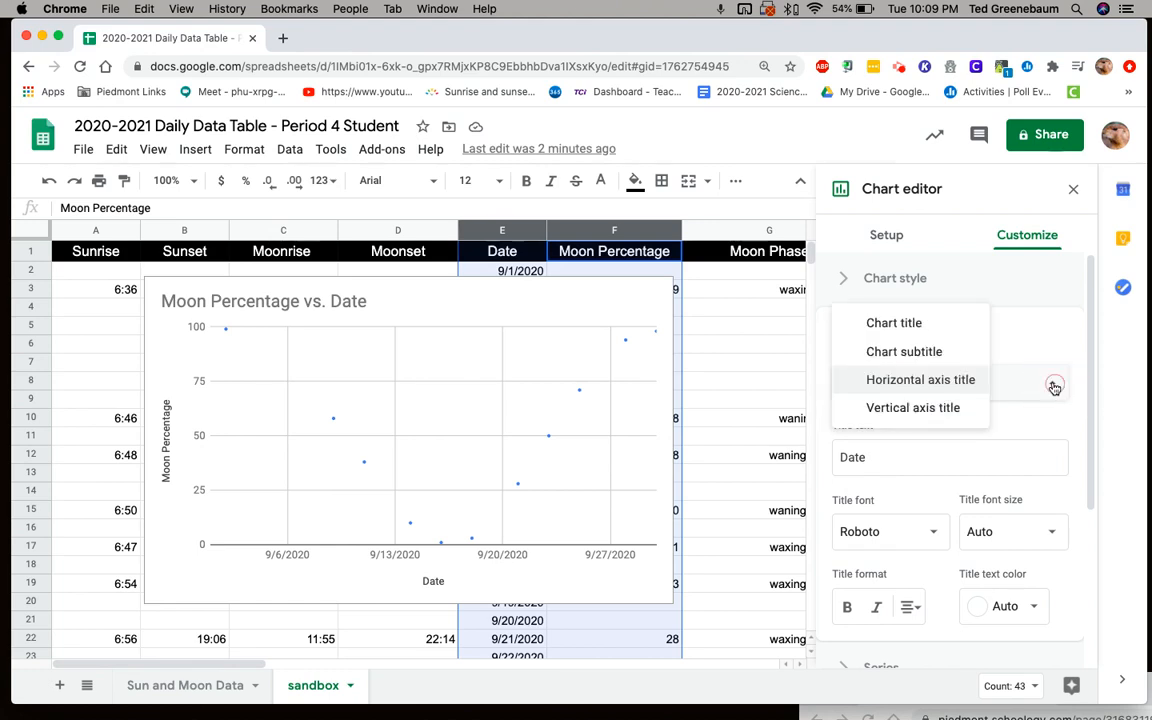
click(958, 418)
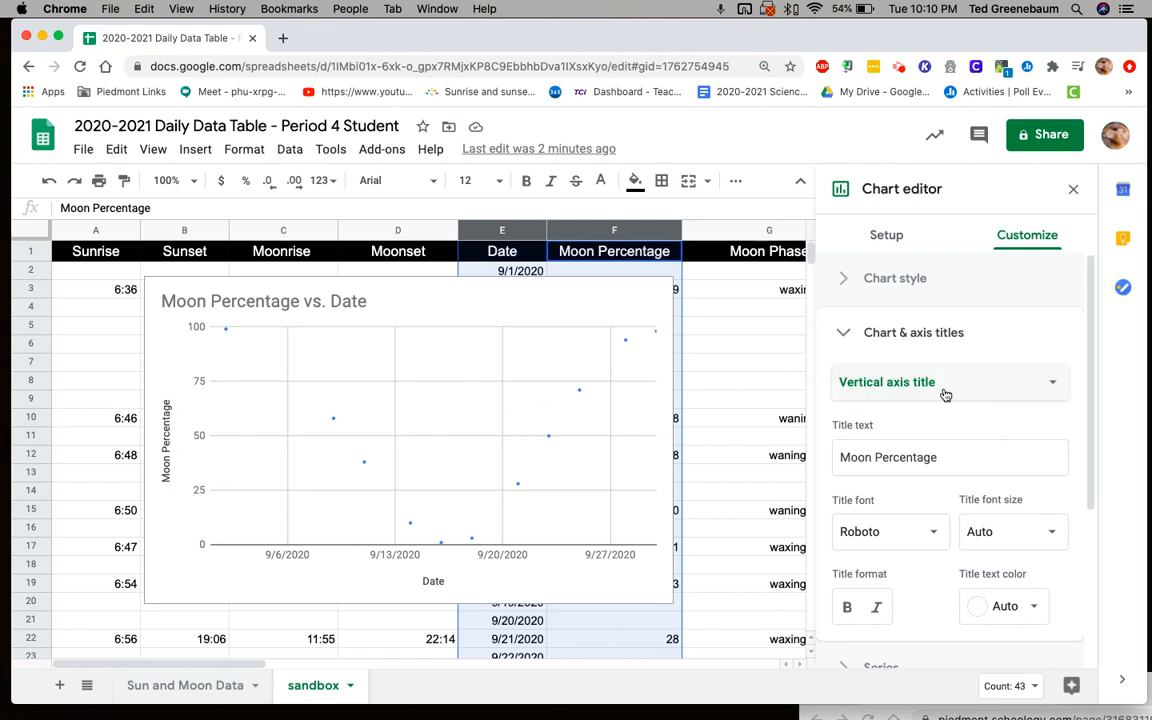
click(1054, 387)
click(917, 296)
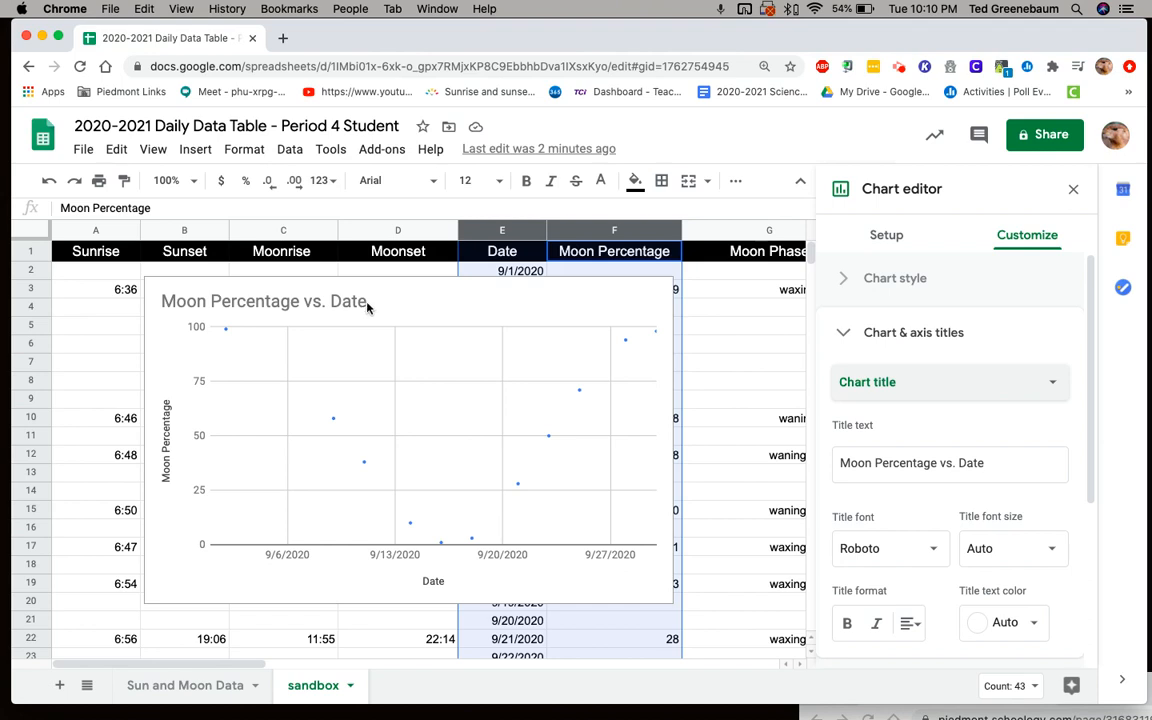
- Extend the chart title to read "Moon Percentage vs. Date for Piedmont, CA September 2020"
click(988, 463)
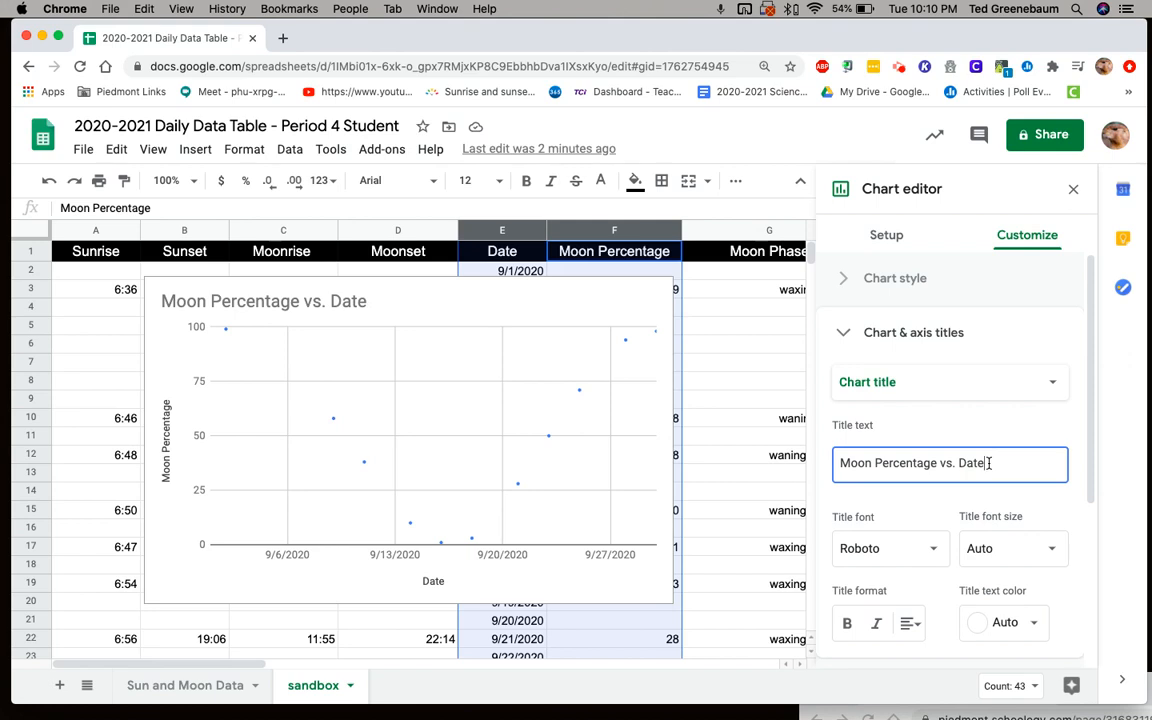
text(for Piedmont, CA)
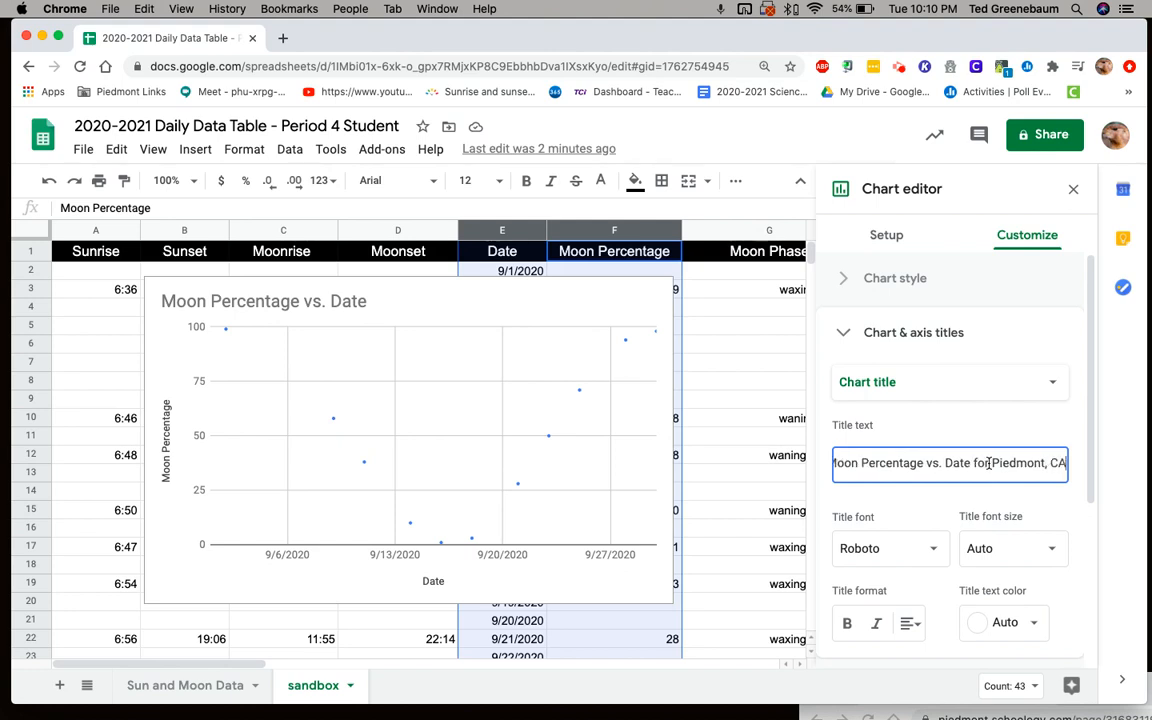
text( September 2020)
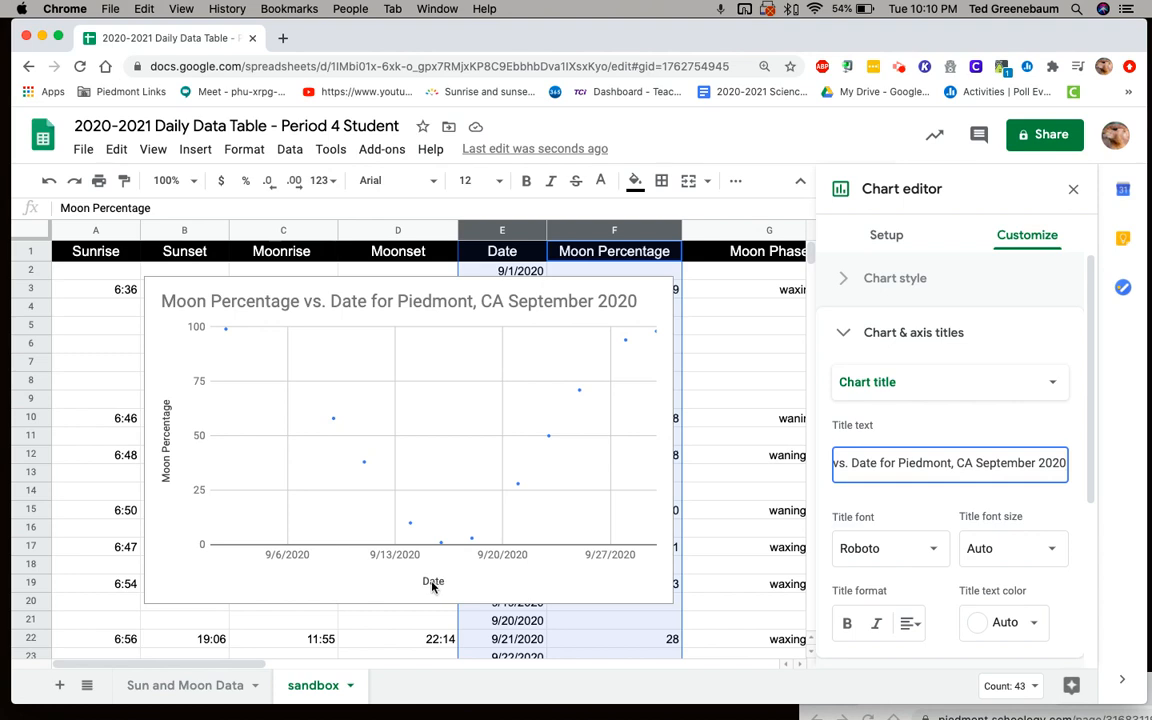
- Change the horizontal axis title to "September (days)"
click(1052, 383)
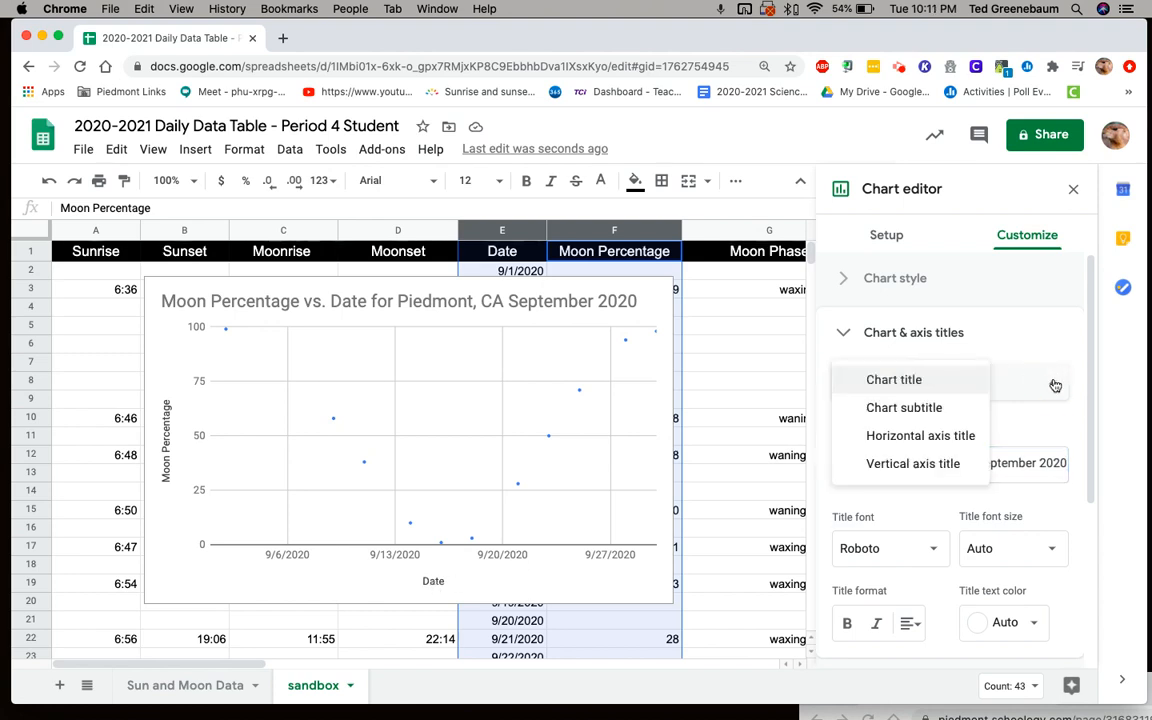
click(955, 437)
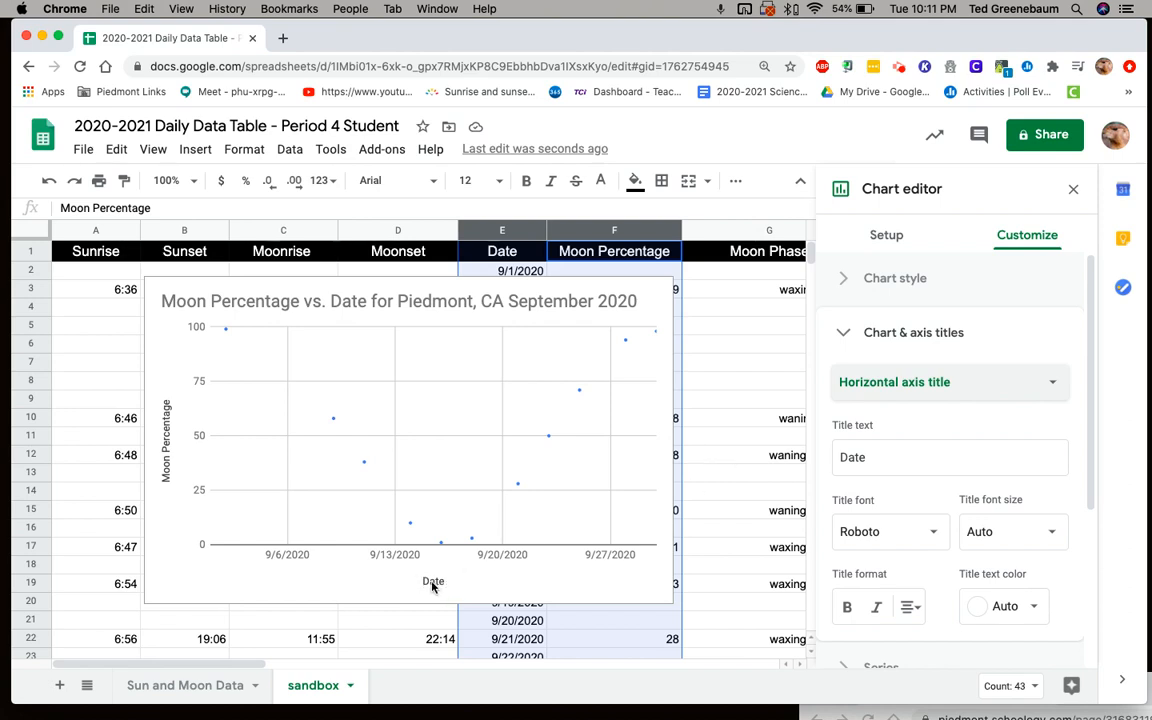
click(870, 458)
double_click(849, 458)
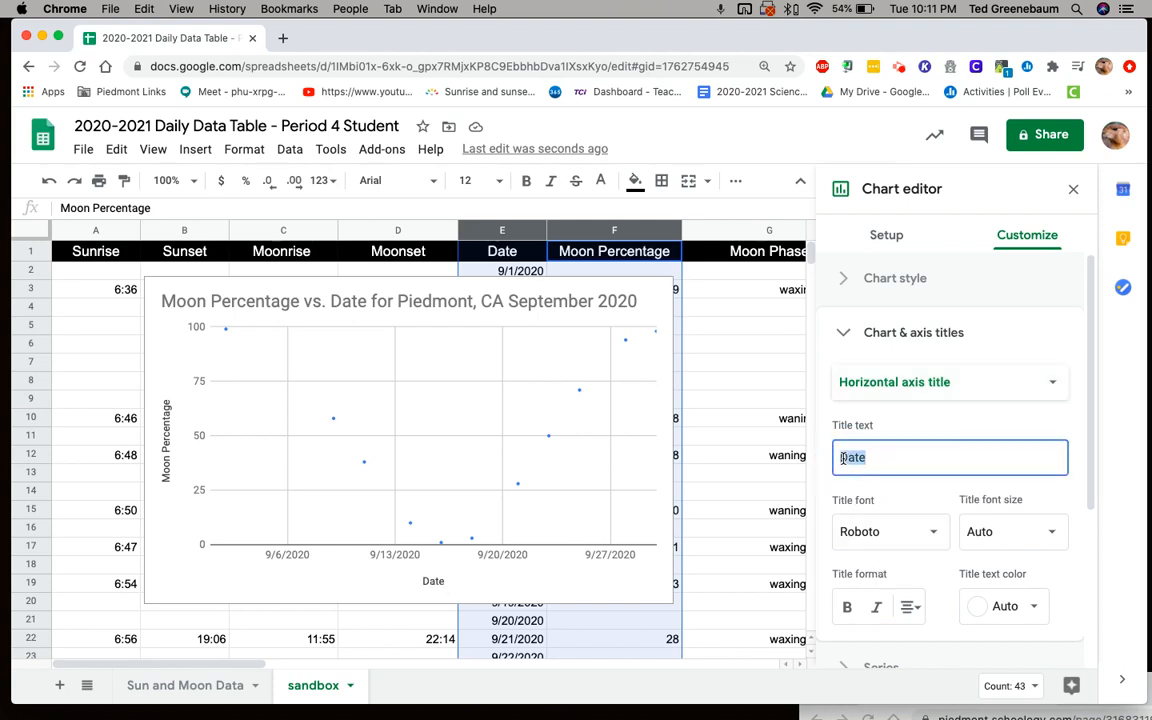
text(September)
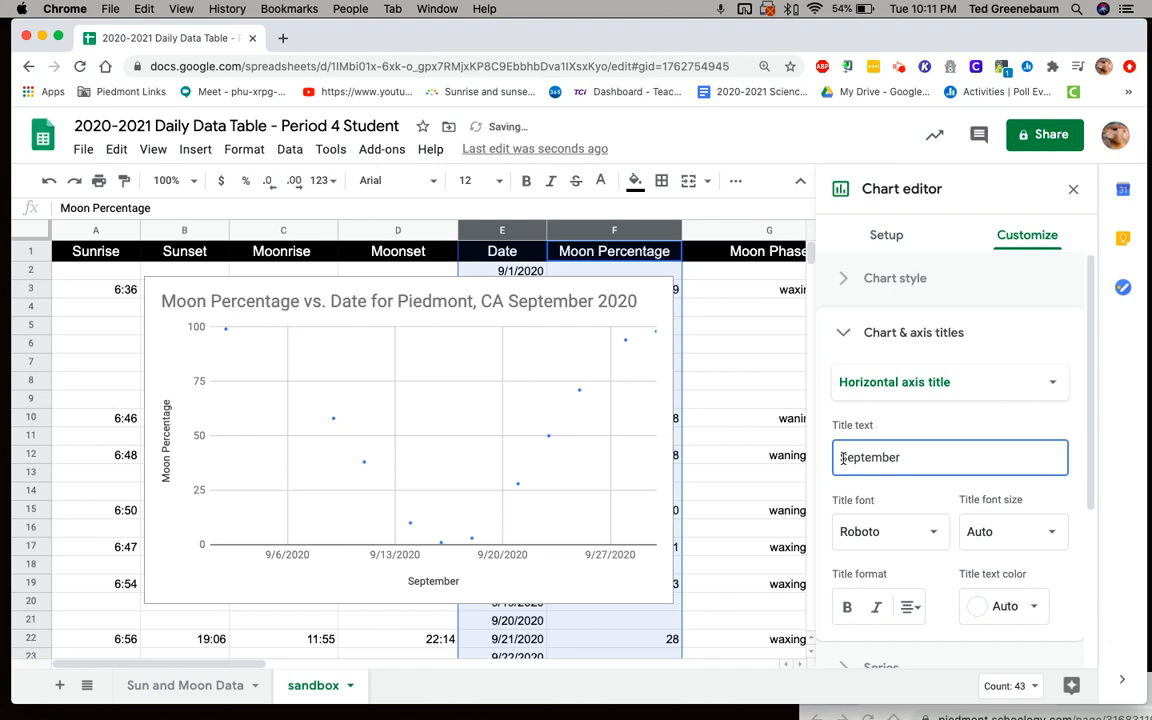
text( (days))
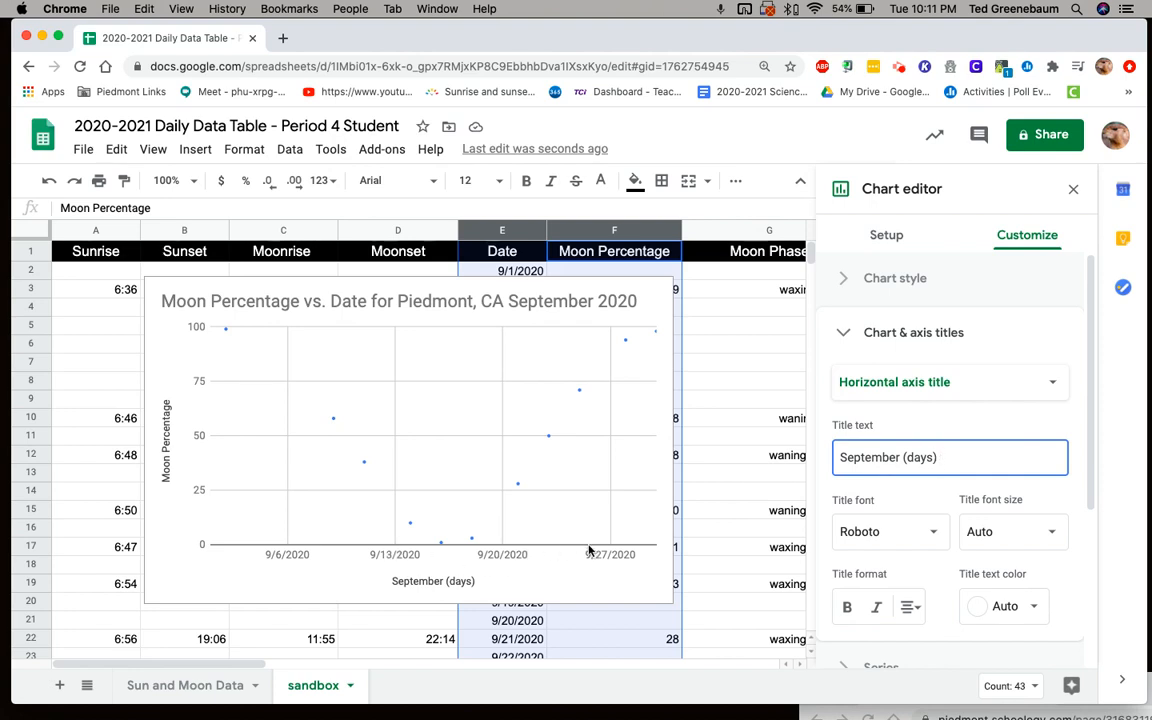
- Append the scaling statement "1 line = 7 days" to the horizontal axis title
text(line = 7 d)
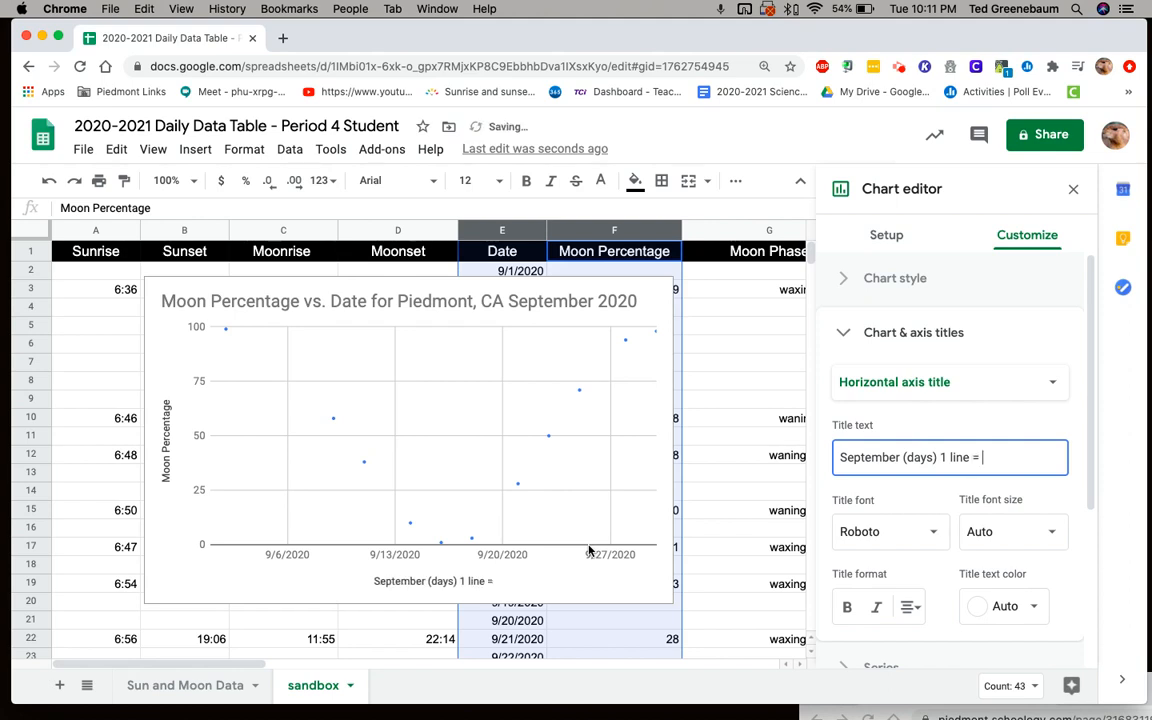
text(ays)
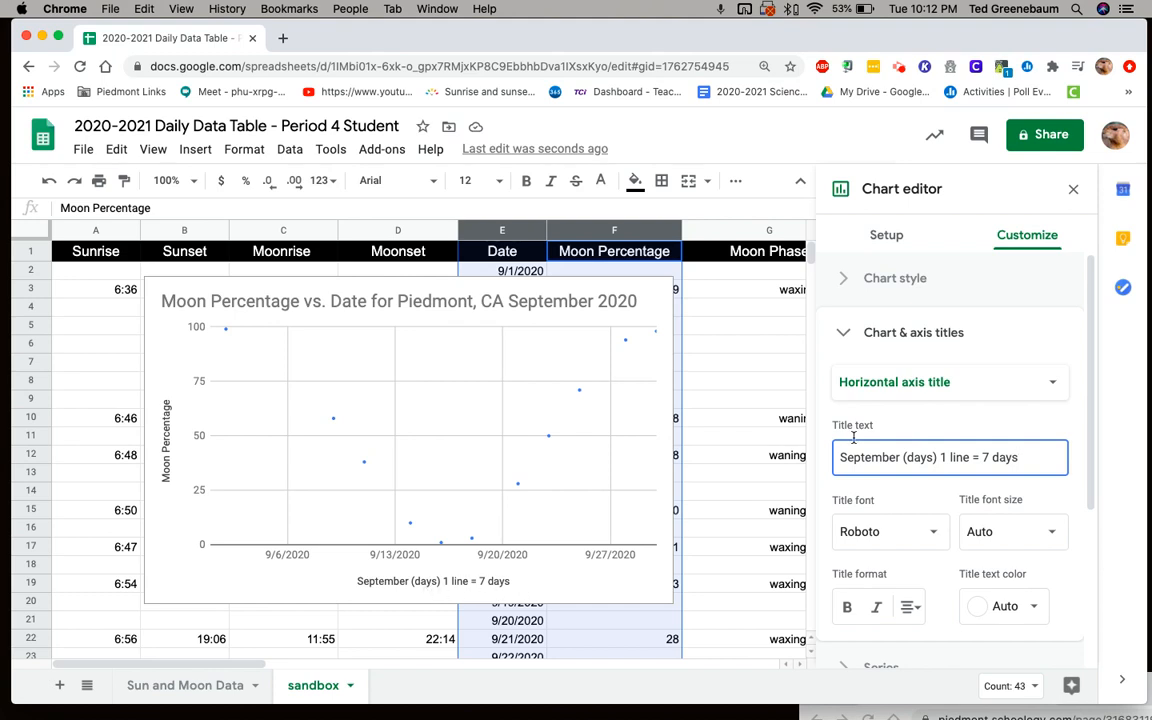
- Change the vertical axis title to "Moon Illumination (percent)"
click(1052, 386)
click(946, 407)
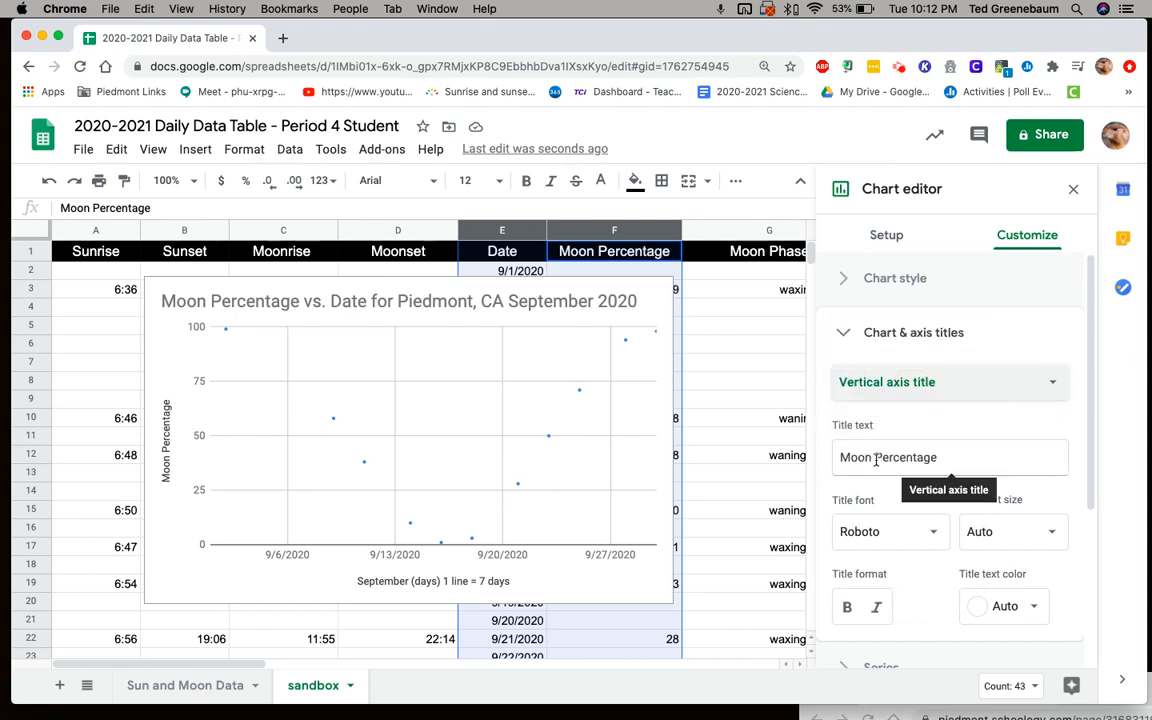
drag(875, 457, 944, 458)
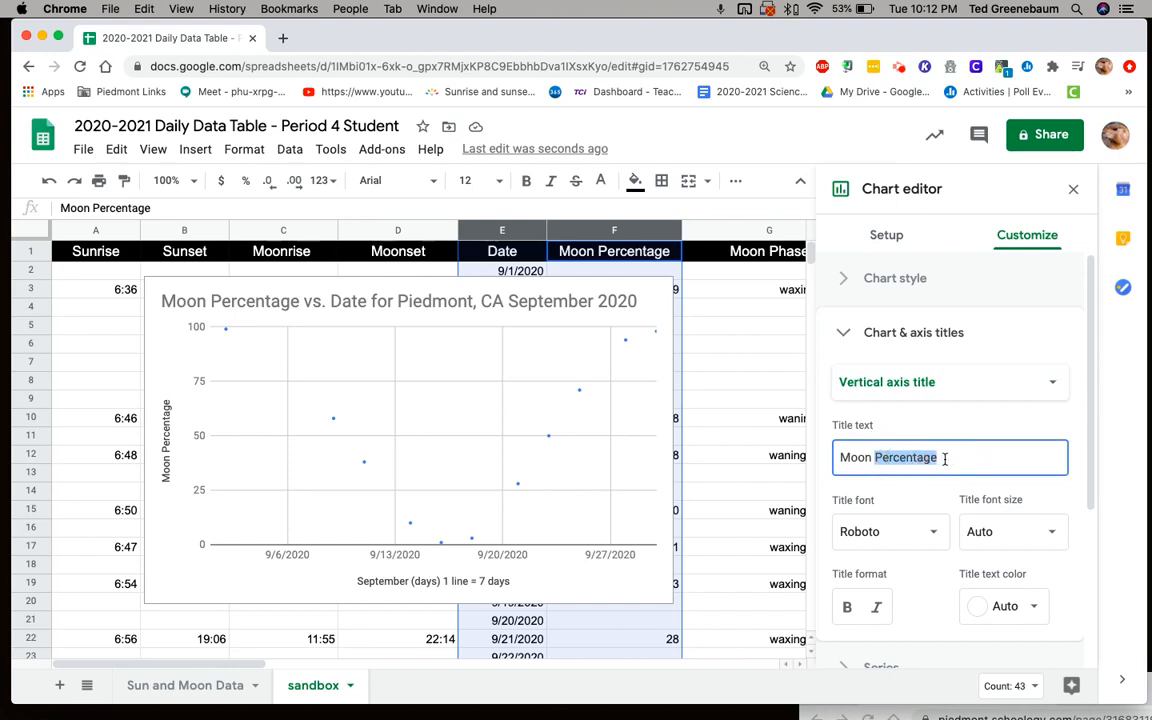
text(Illumination)
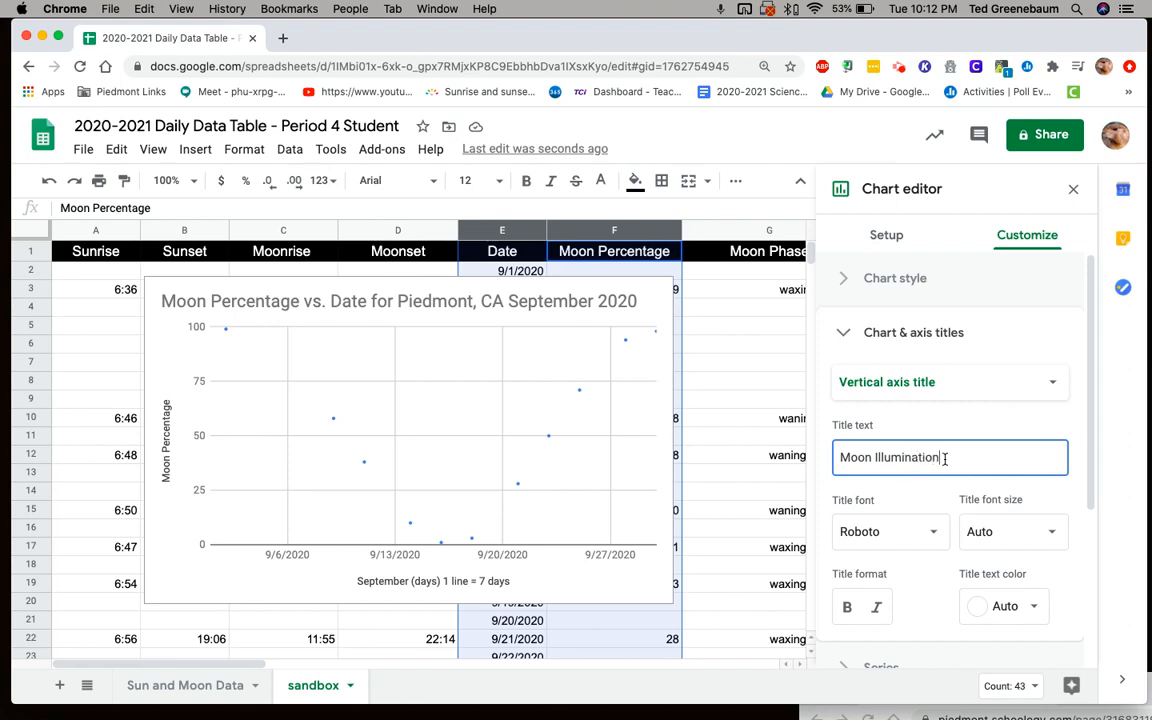
text( ()
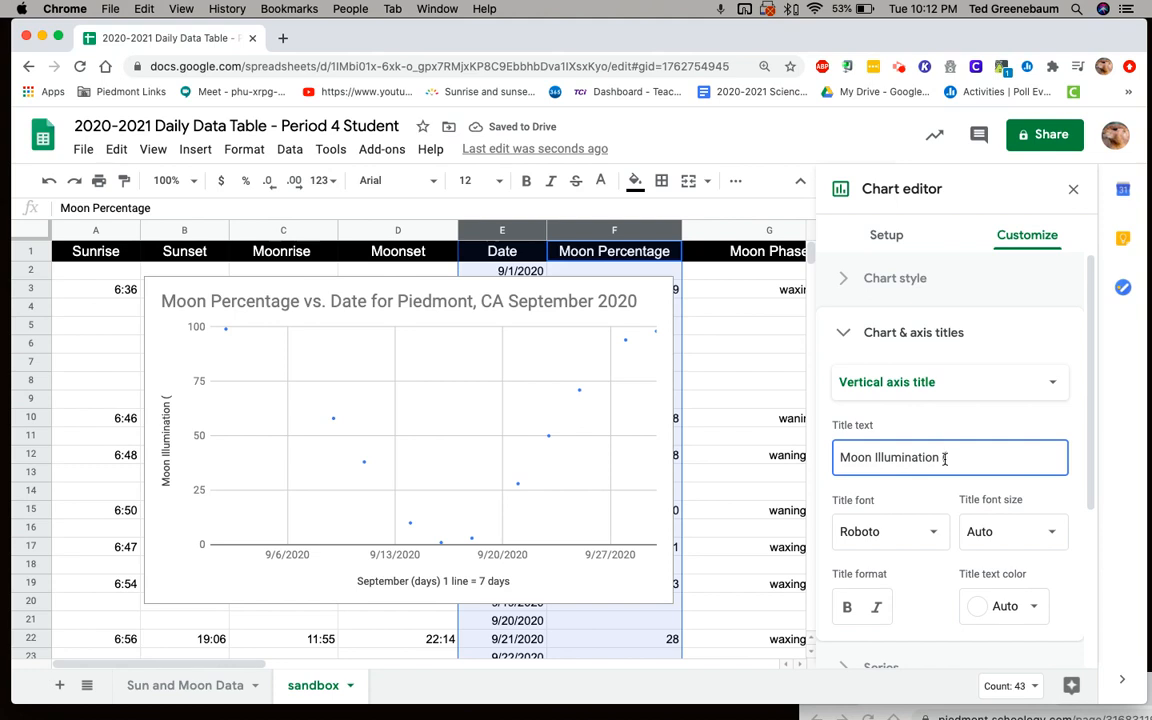
text(perc)
text(en)
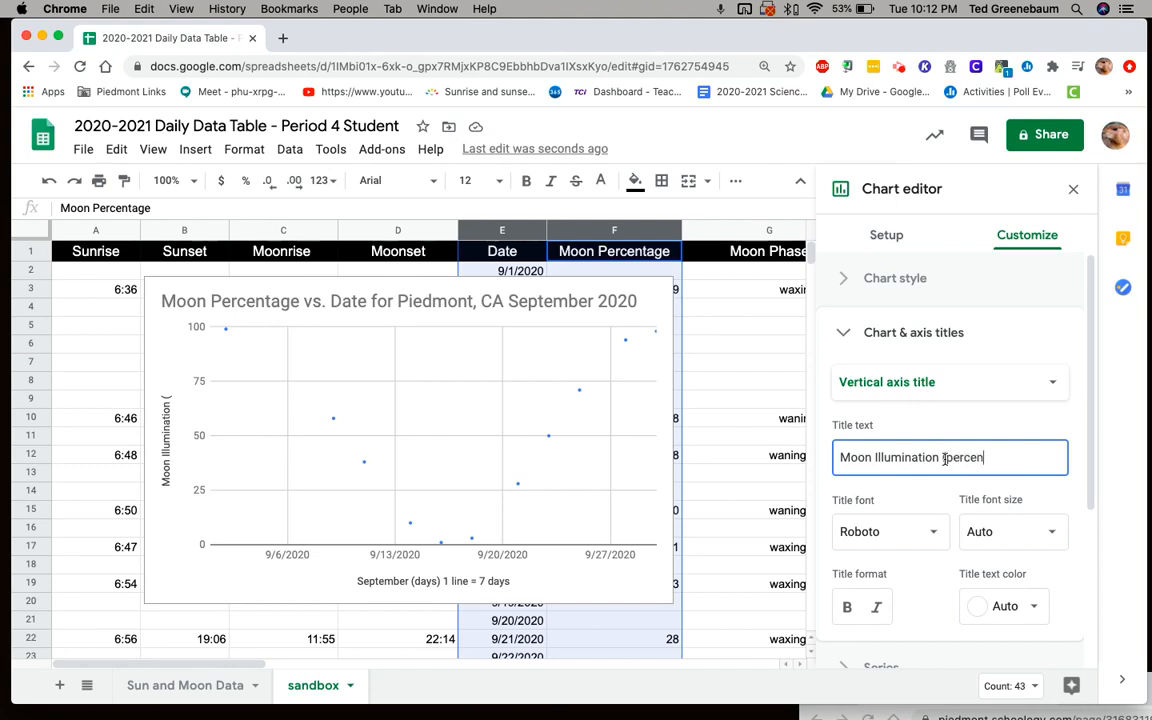
text(t))
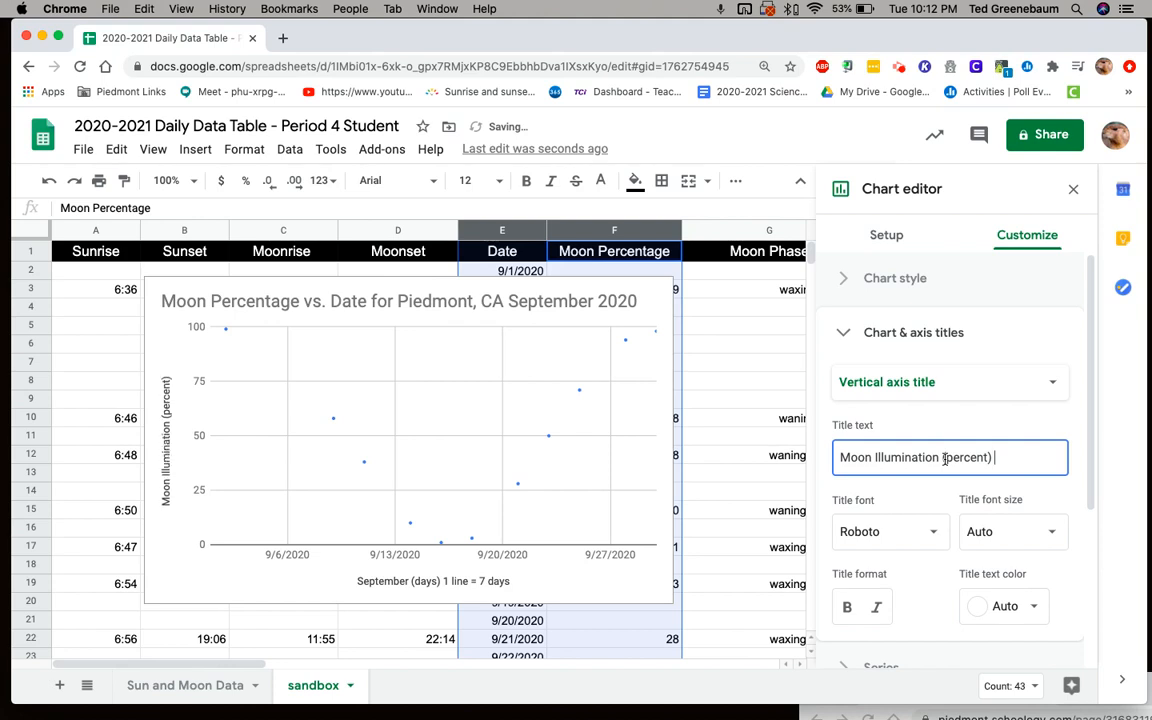
text( 1 line)
text( = 2)
text(5)
text( per)
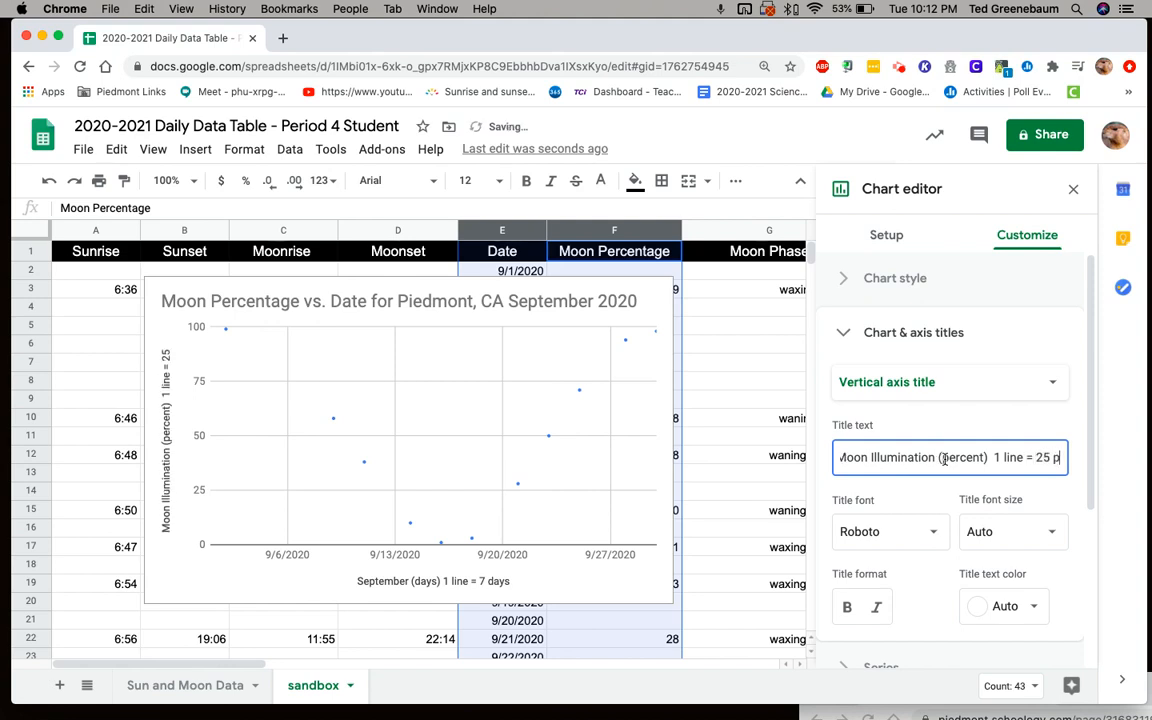
text(cent)
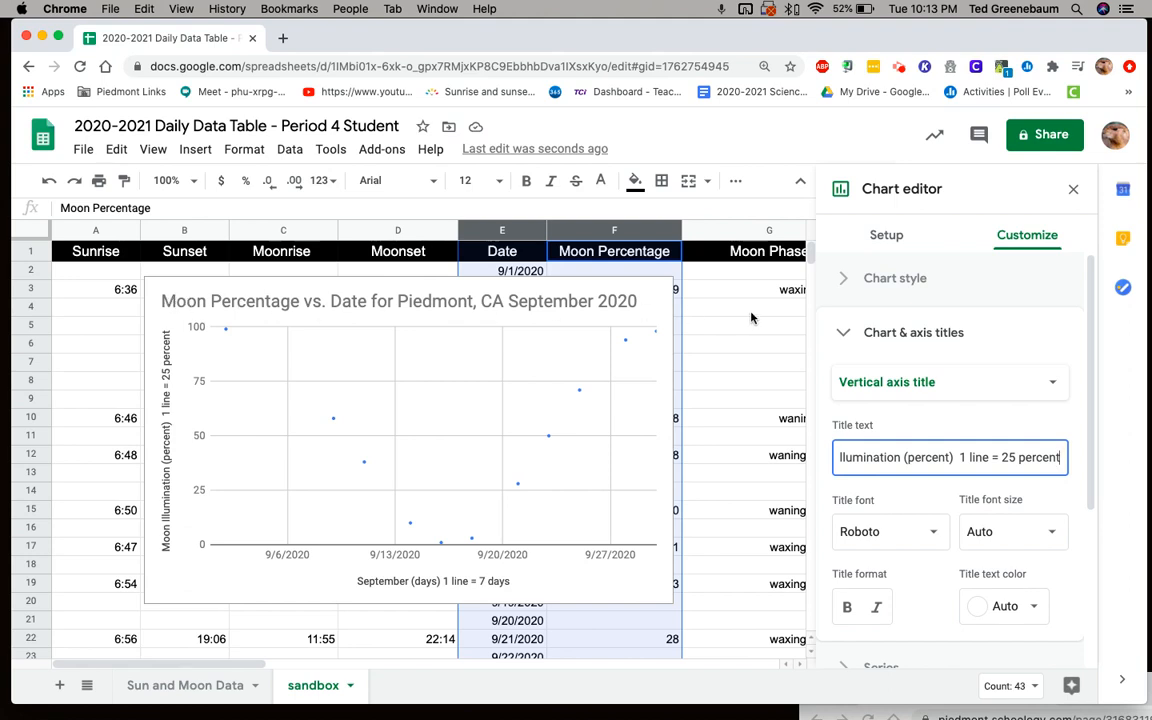
- Set the chart style to plot null values and smooth the line
click(845, 280)
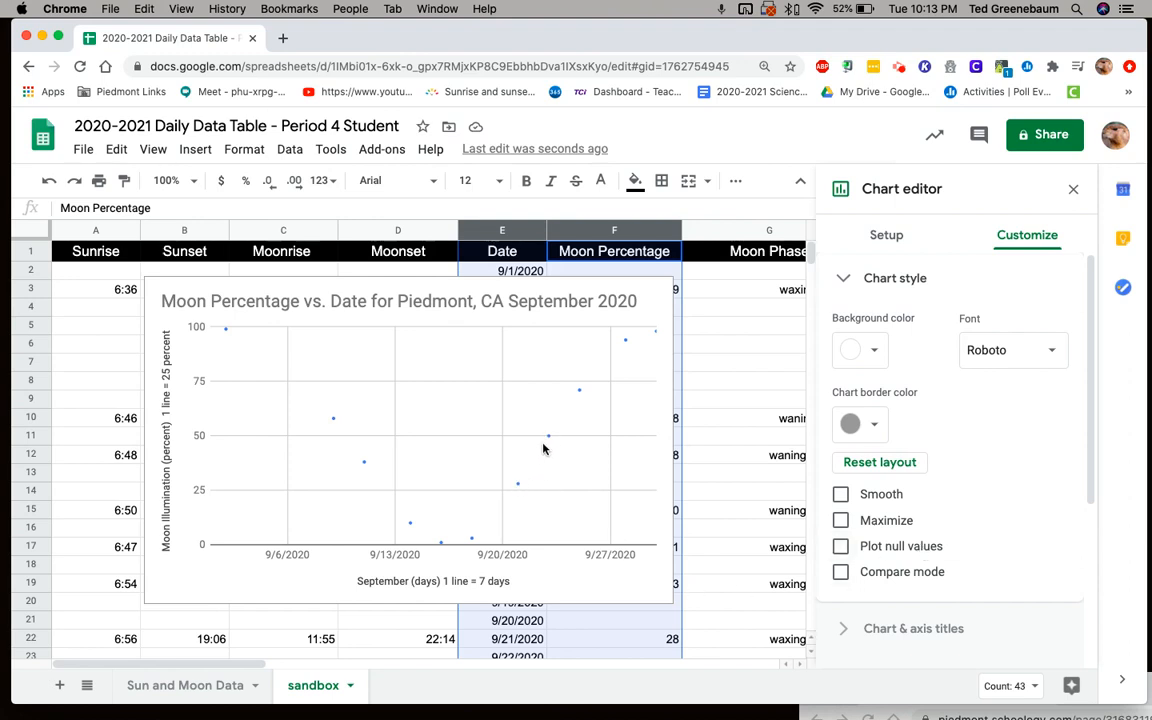
click(841, 547)
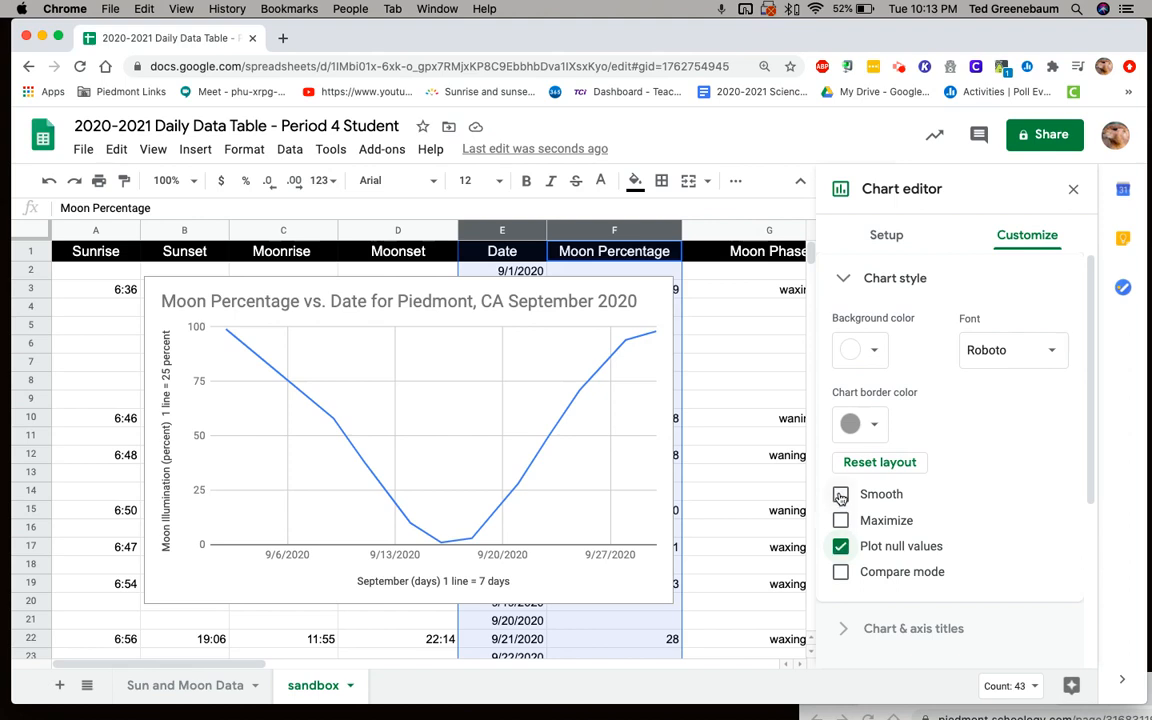
click(841, 494)
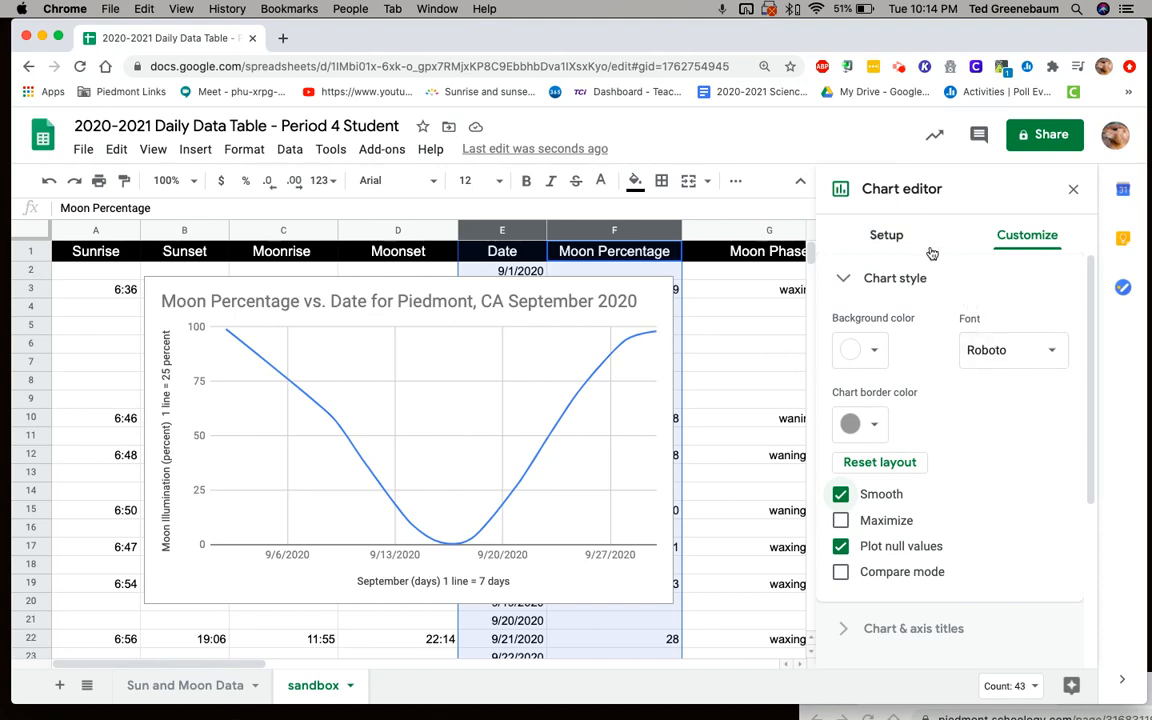
- Set the horizontal axis to treat labels as text and slant the date labels at 30°
click(844, 279)
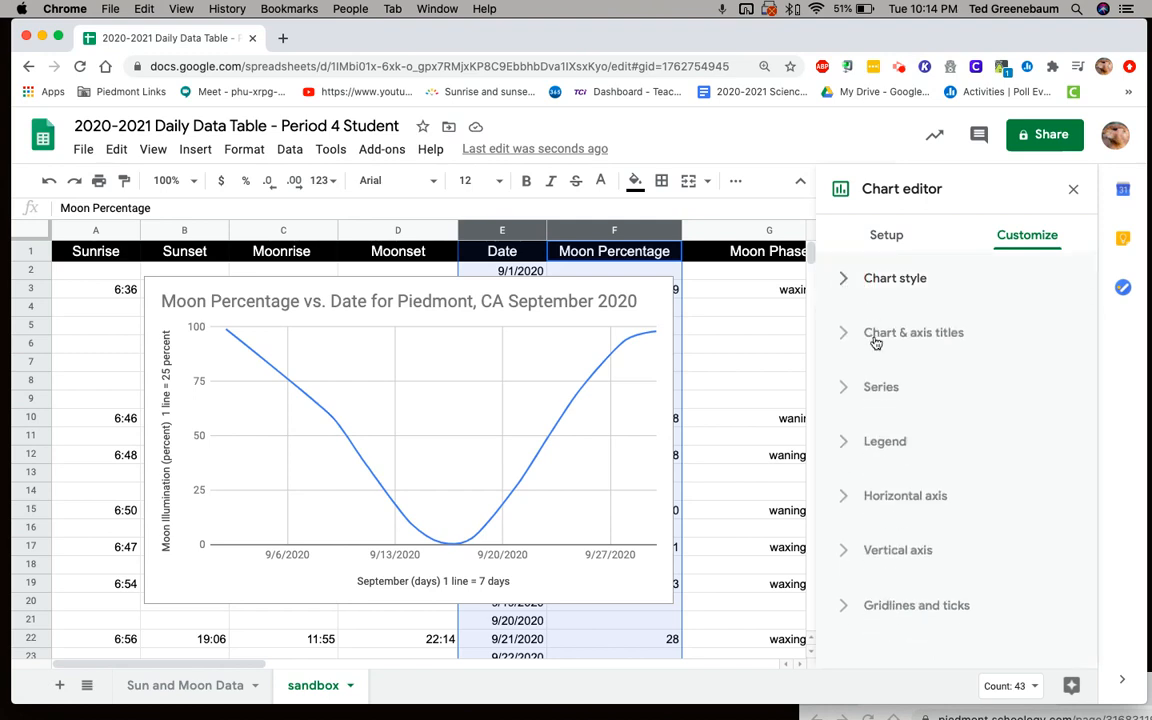
click(843, 500)
scroll(843, 500, down, 3)
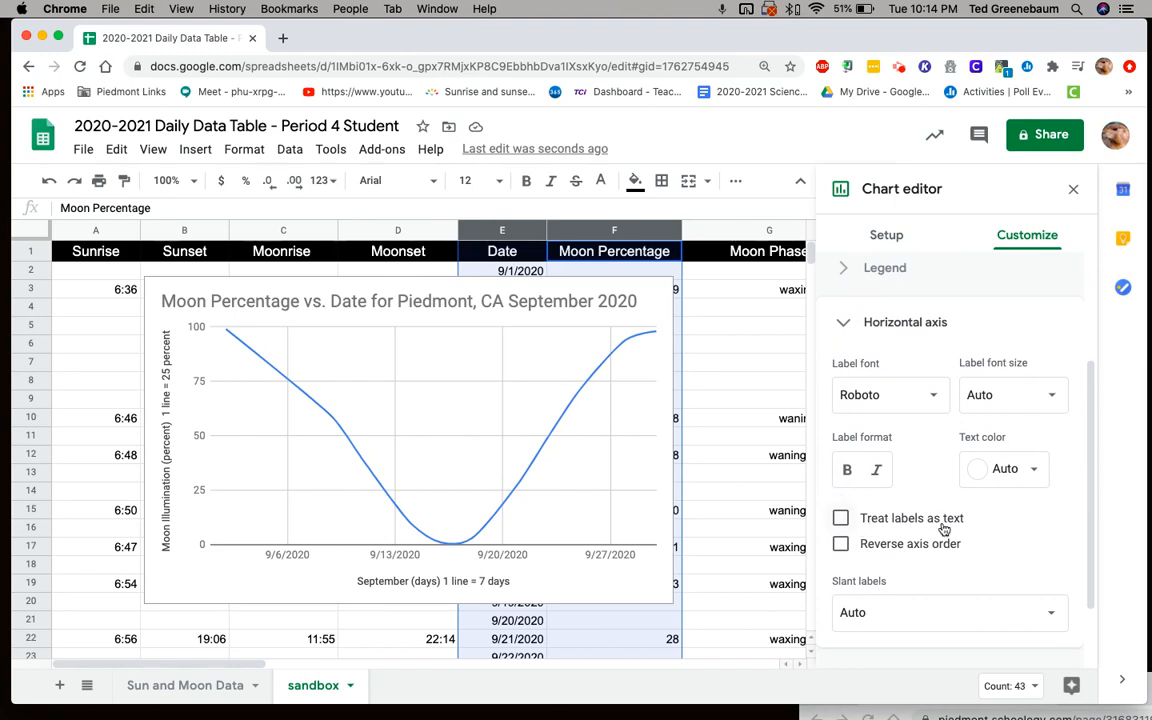
click(841, 520)
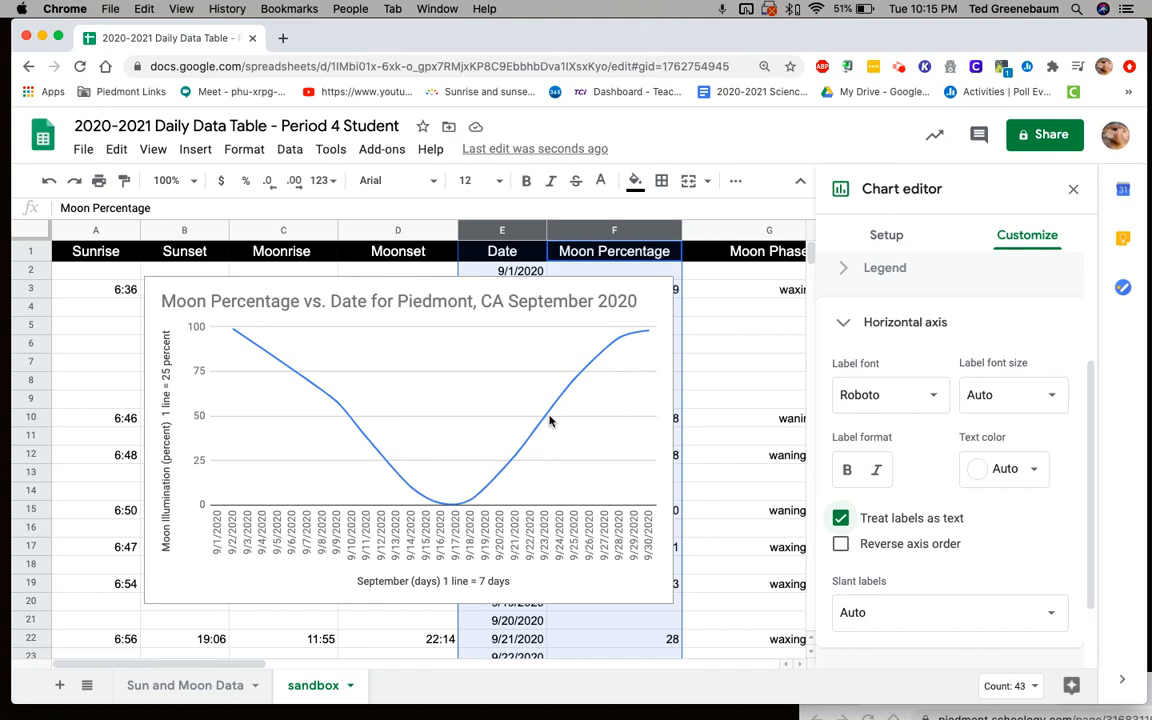
scroll(880, 558, down, 3)
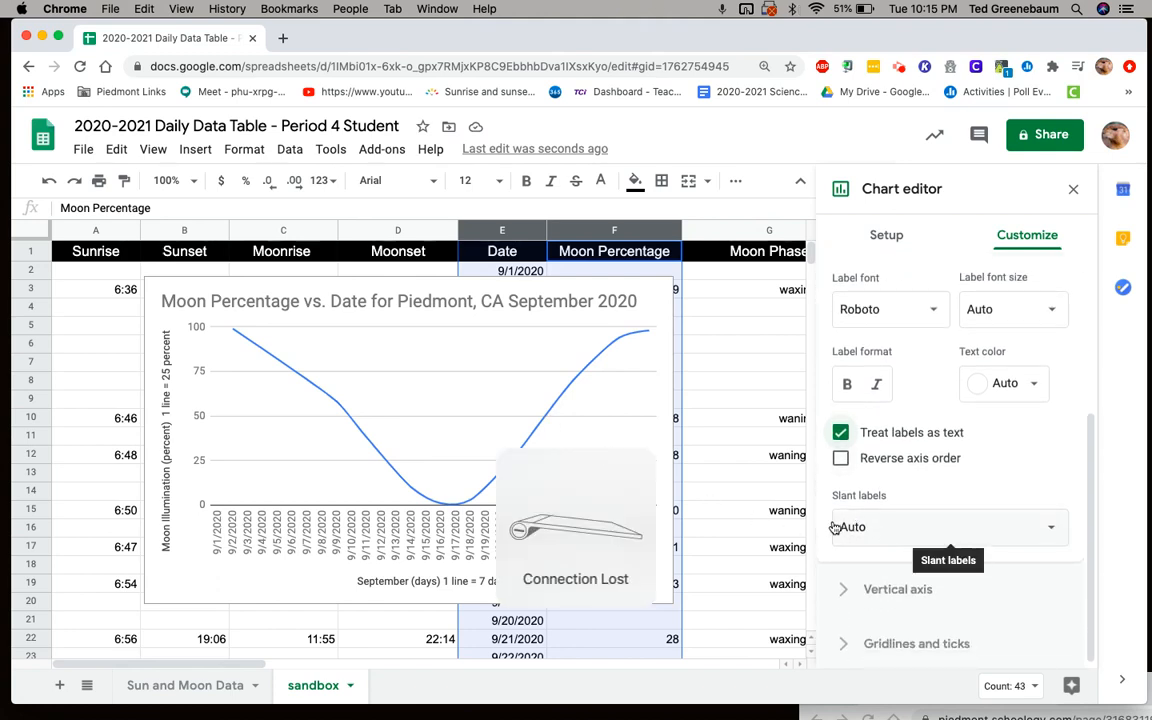
click(1052, 534)
click(872, 622)
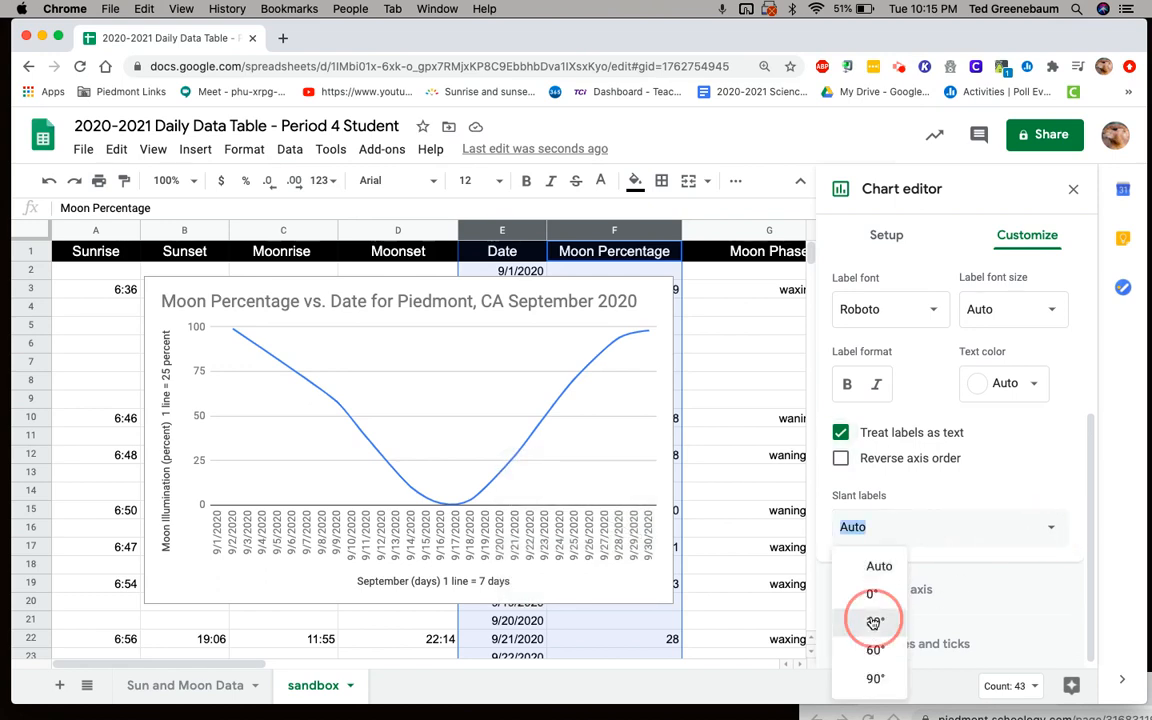
- Try slanting the horizontal axis date labels at 60° and at 90°
click(1052, 528)
click(872, 651)
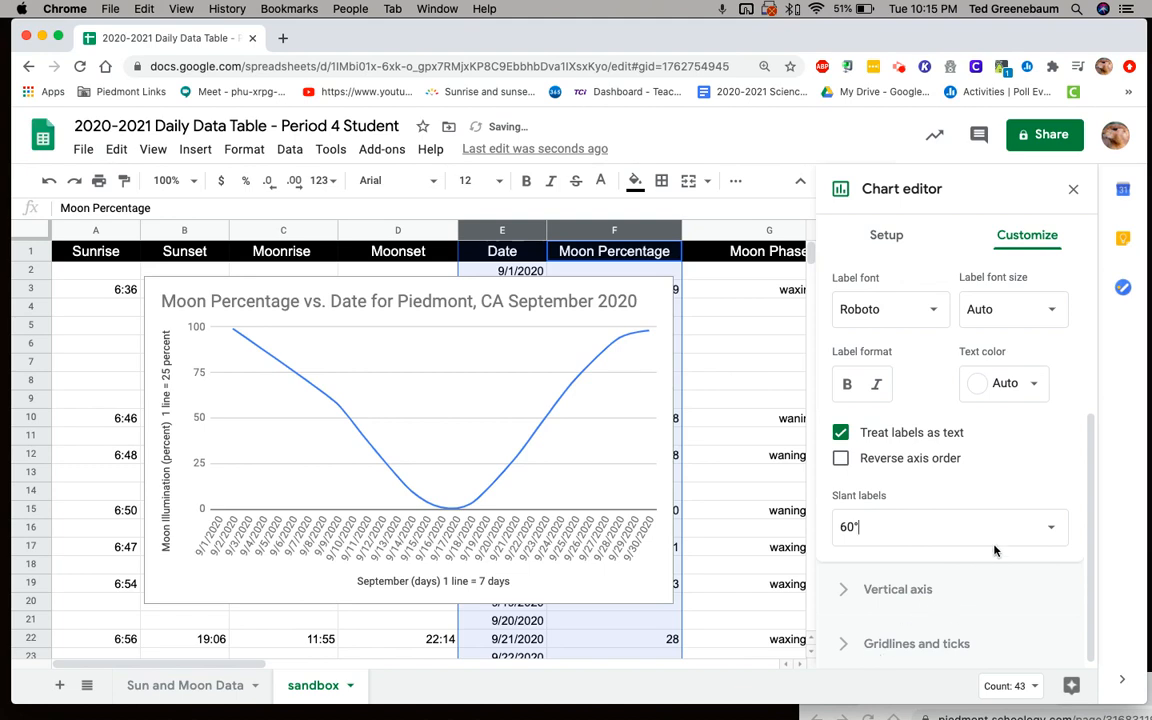
click(1052, 528)
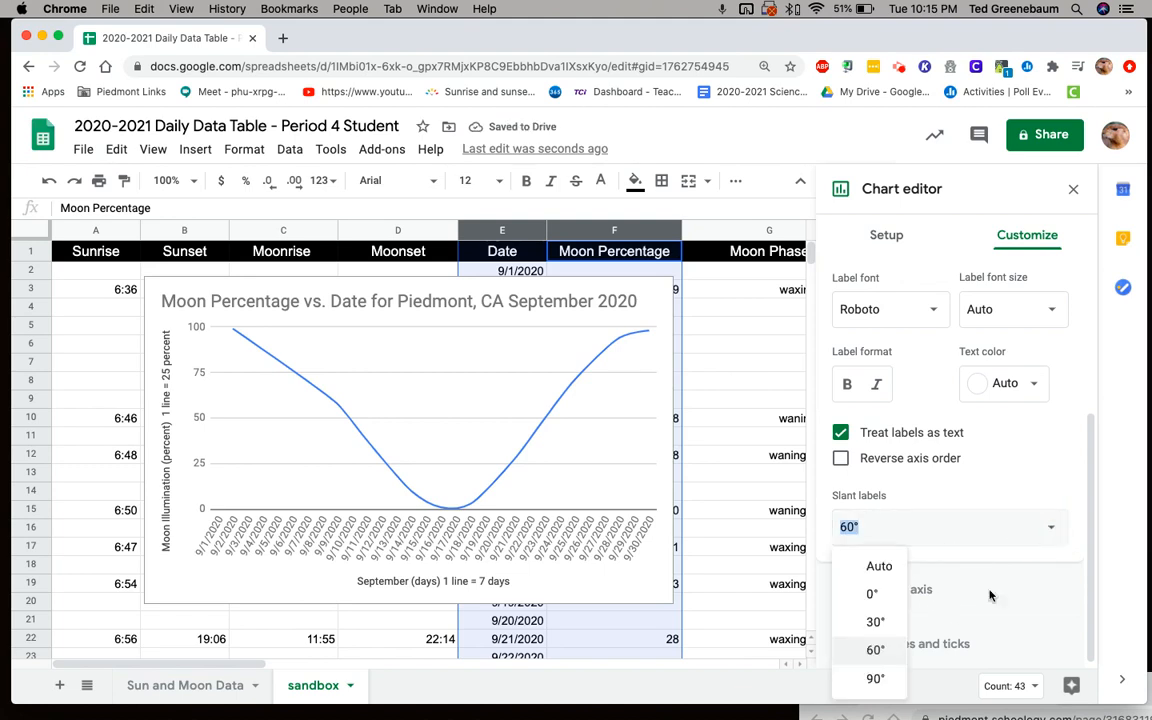
click(878, 679)
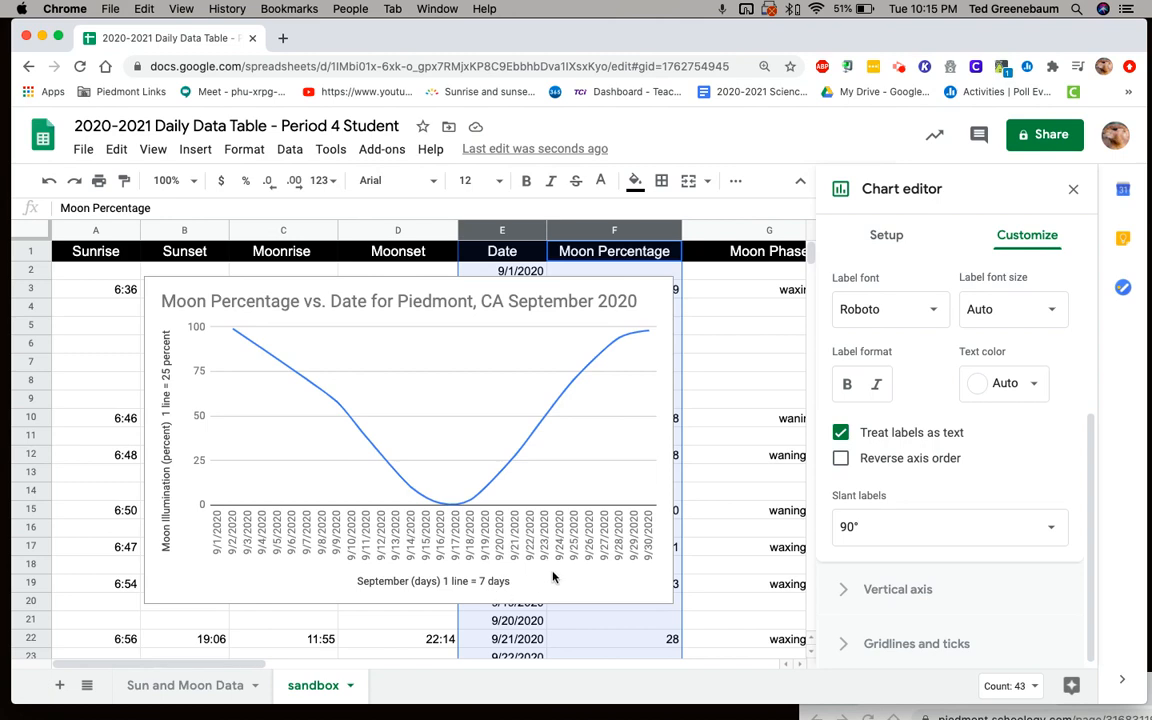
- Set the horizontal axis label slant to Auto and turn off treating the labels as text
click(1052, 530)
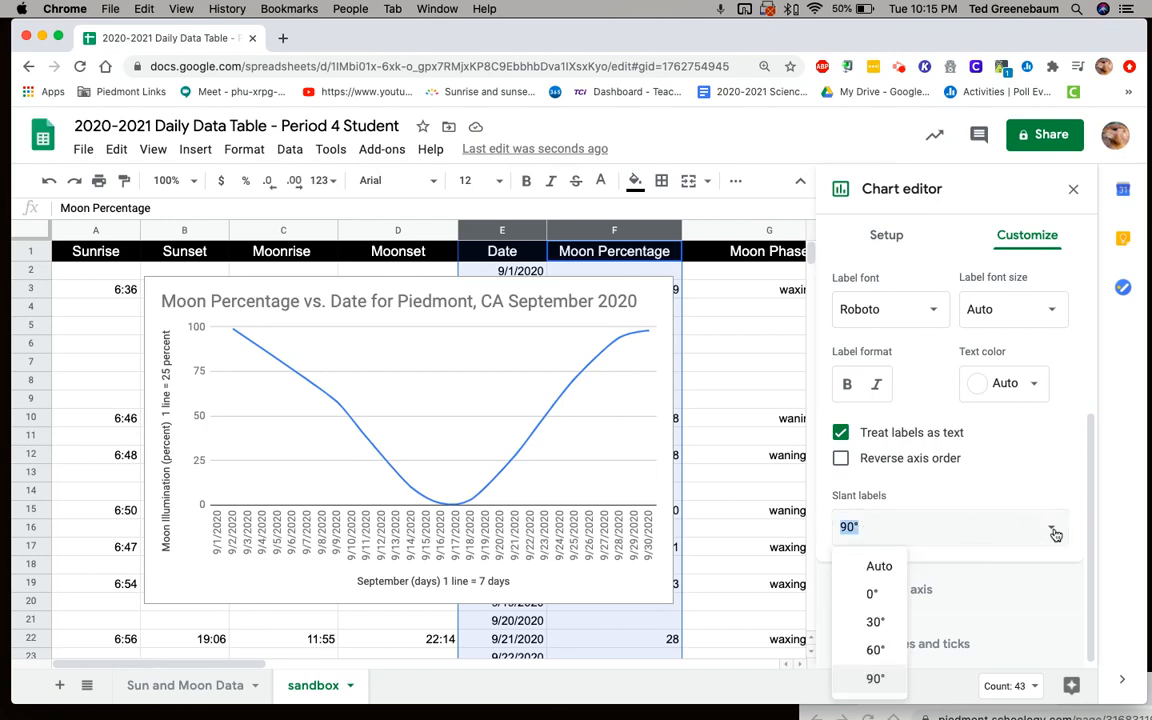
click(862, 569)
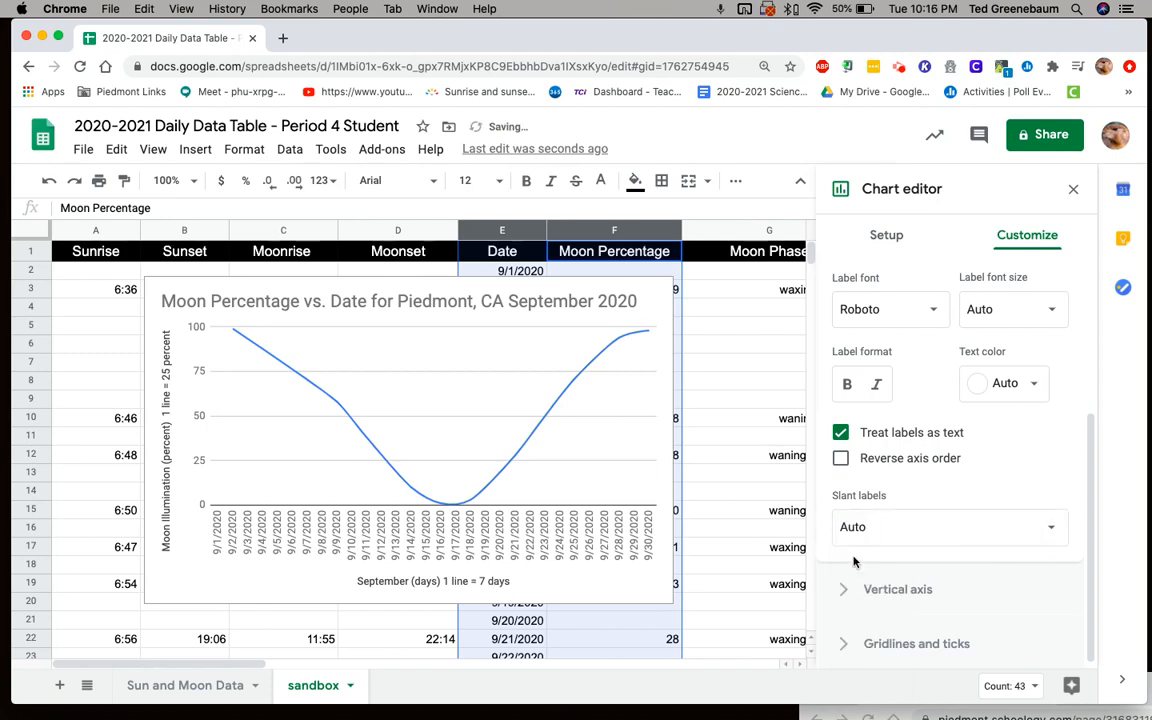
click(841, 434)
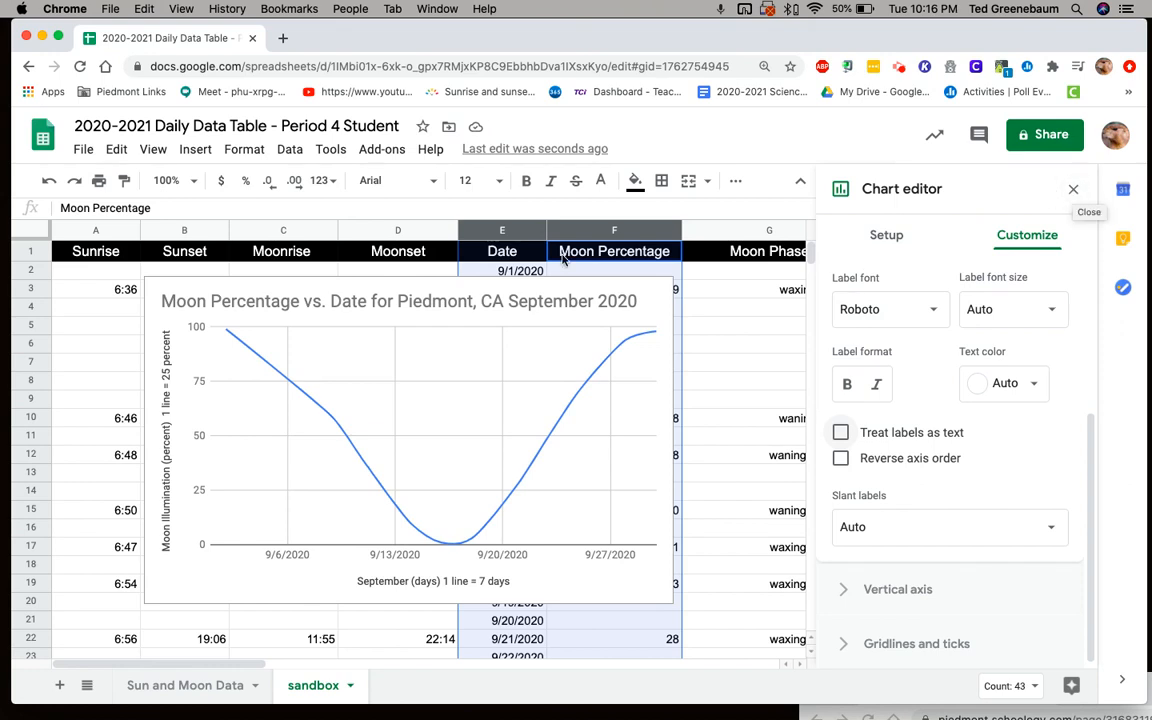
- Move the moon percentage chart to its own sheet
click(643, 302)
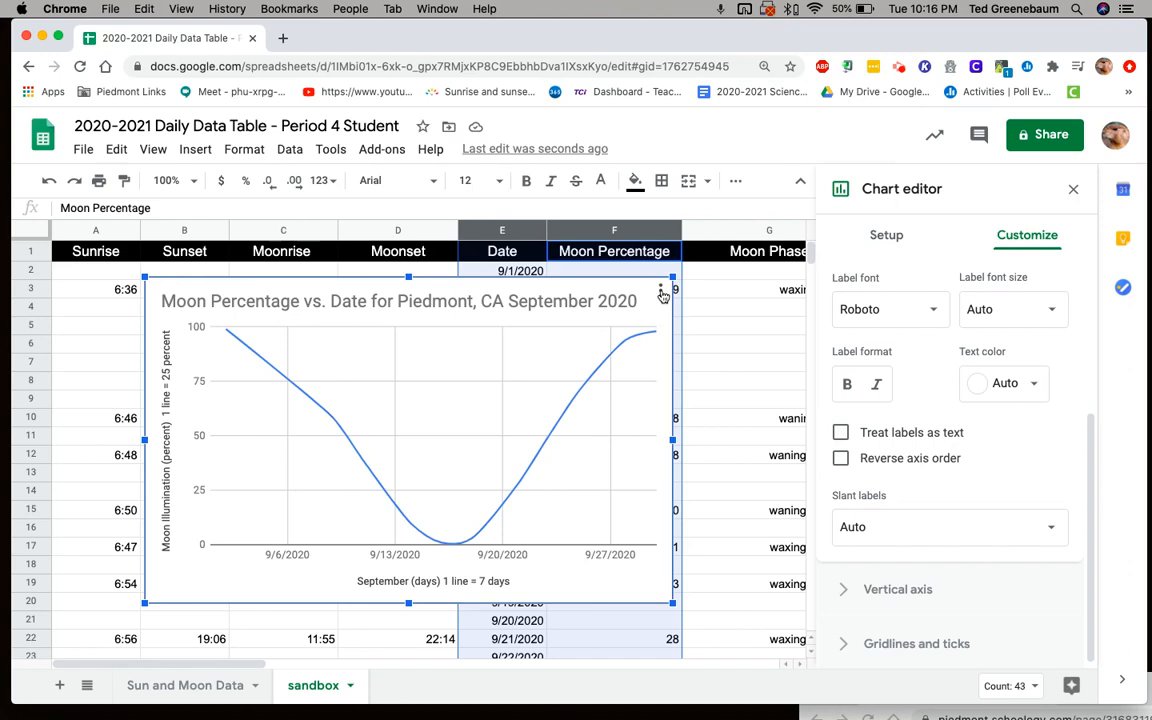
click(661, 292)
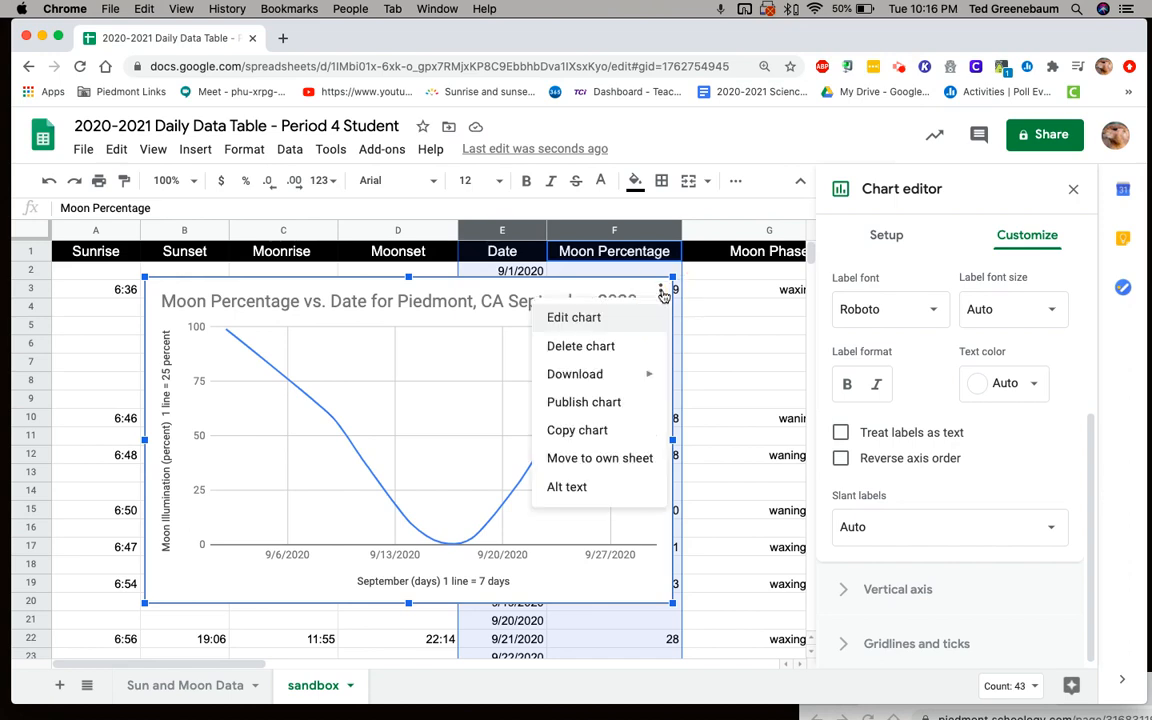
click(600, 458)
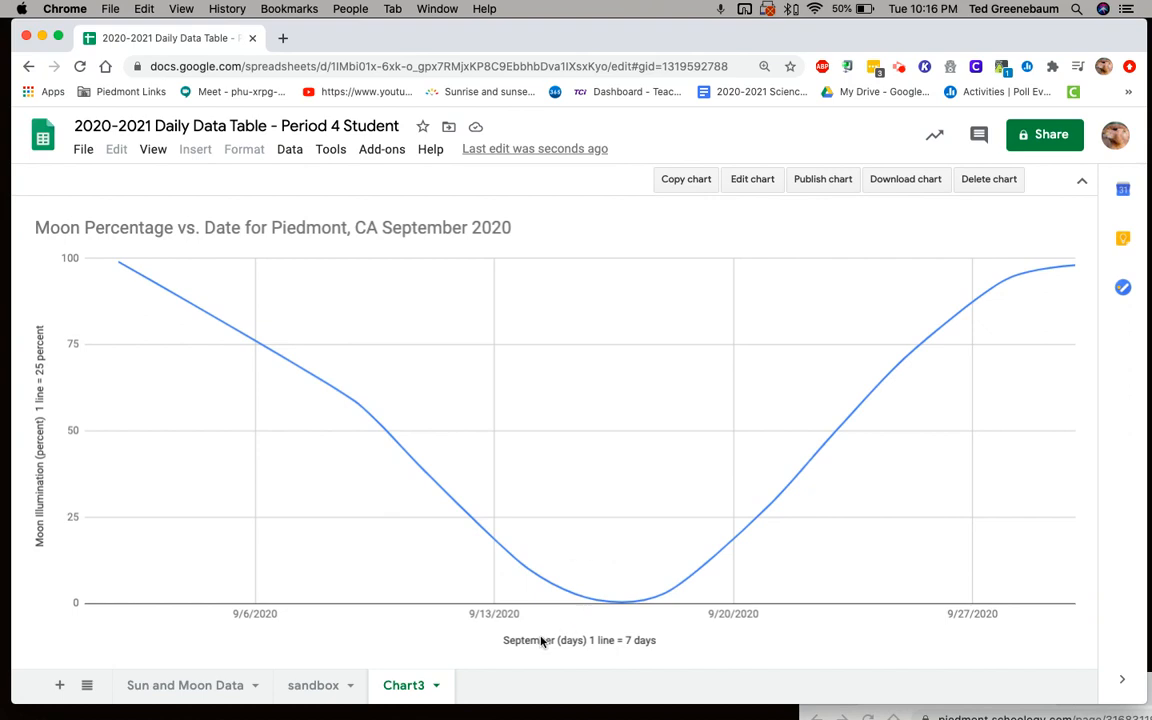
- Rename the new chart sheet "September Moon illumination graph"
click(435, 688)
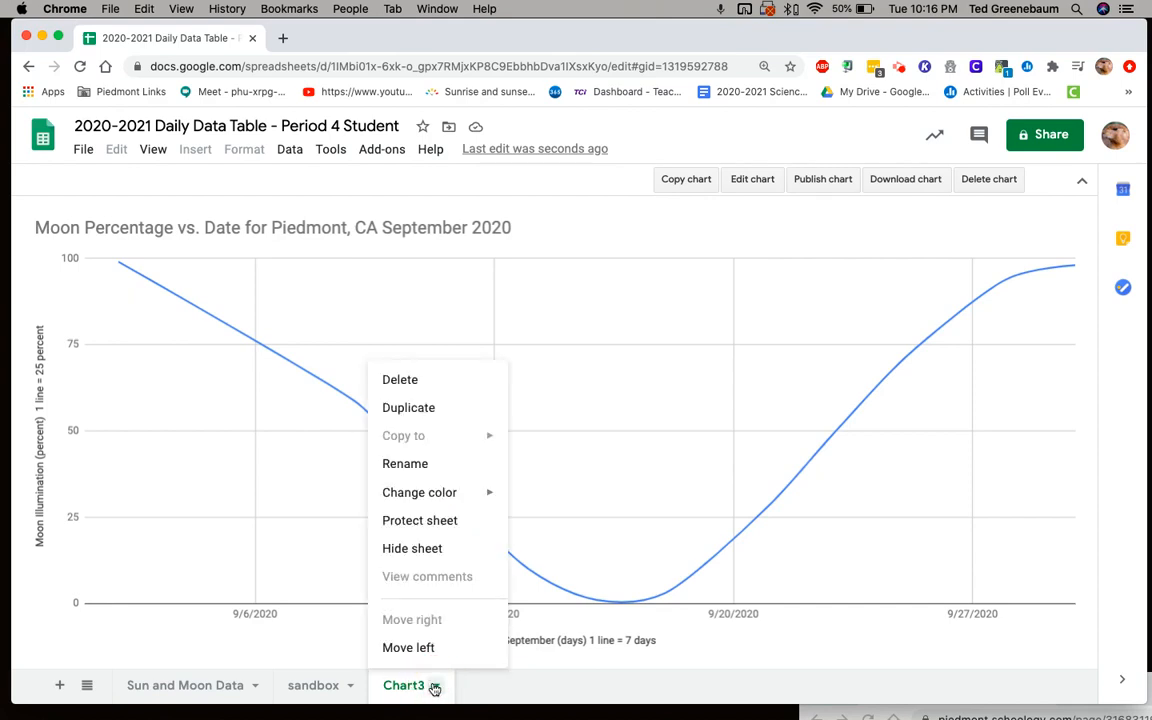
click(410, 463)
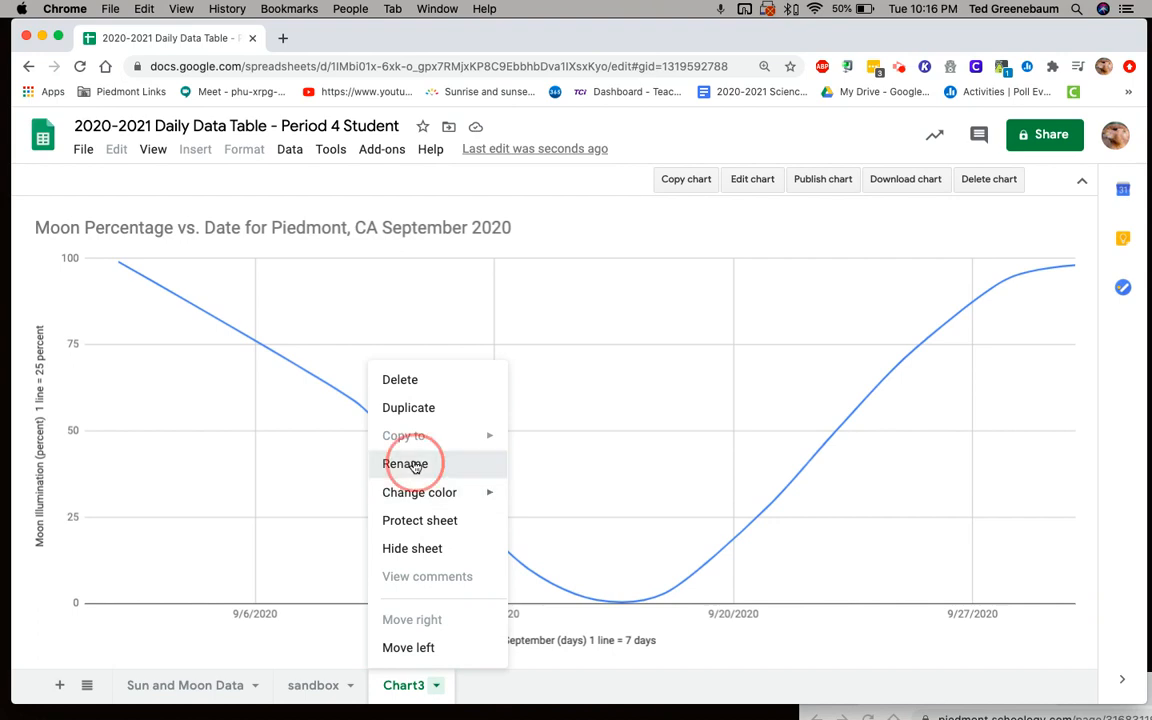
text(S)
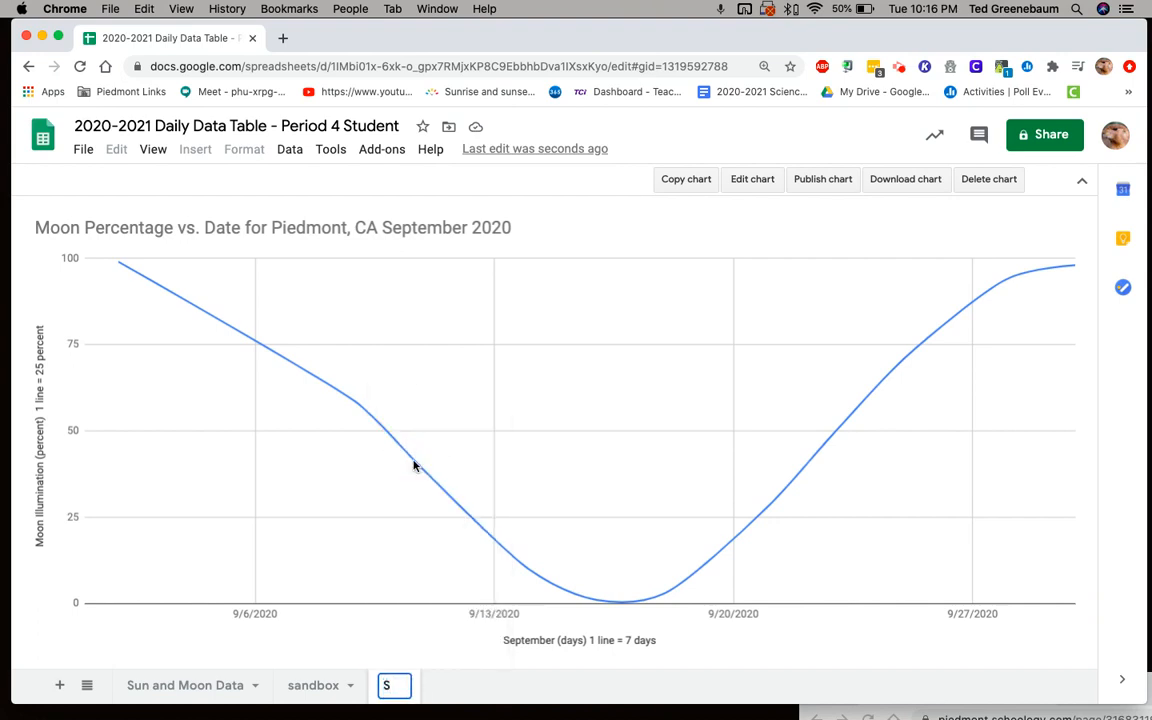
text(eptem)
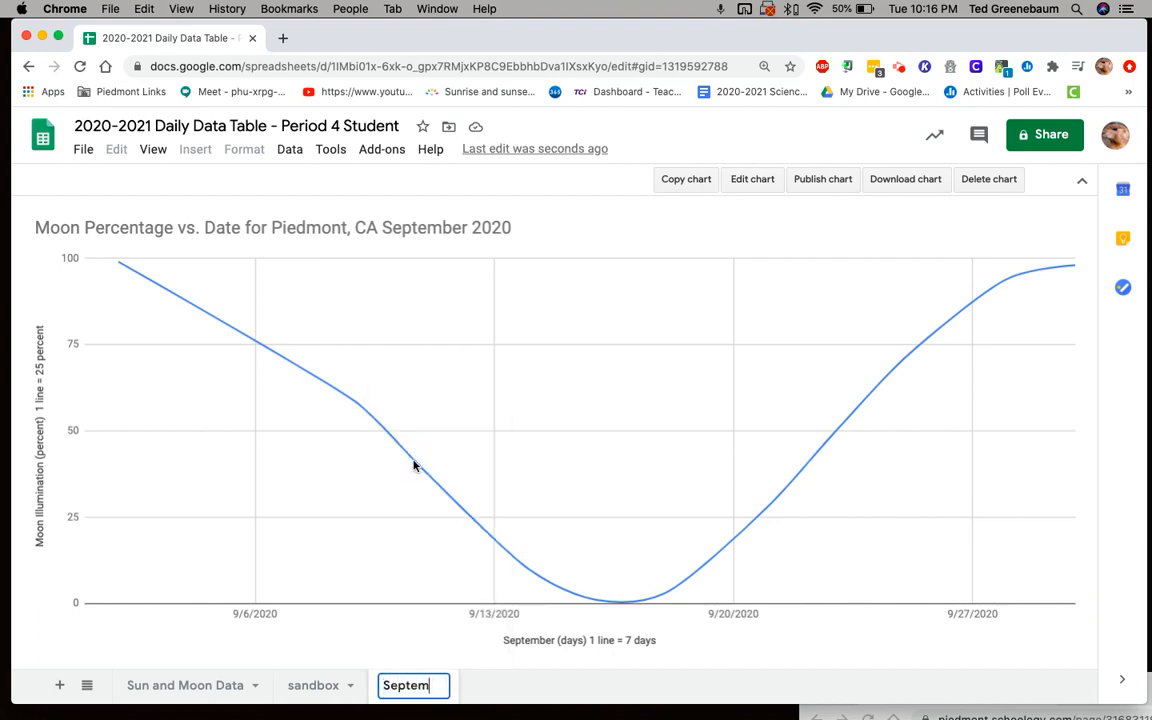
text(ber M)
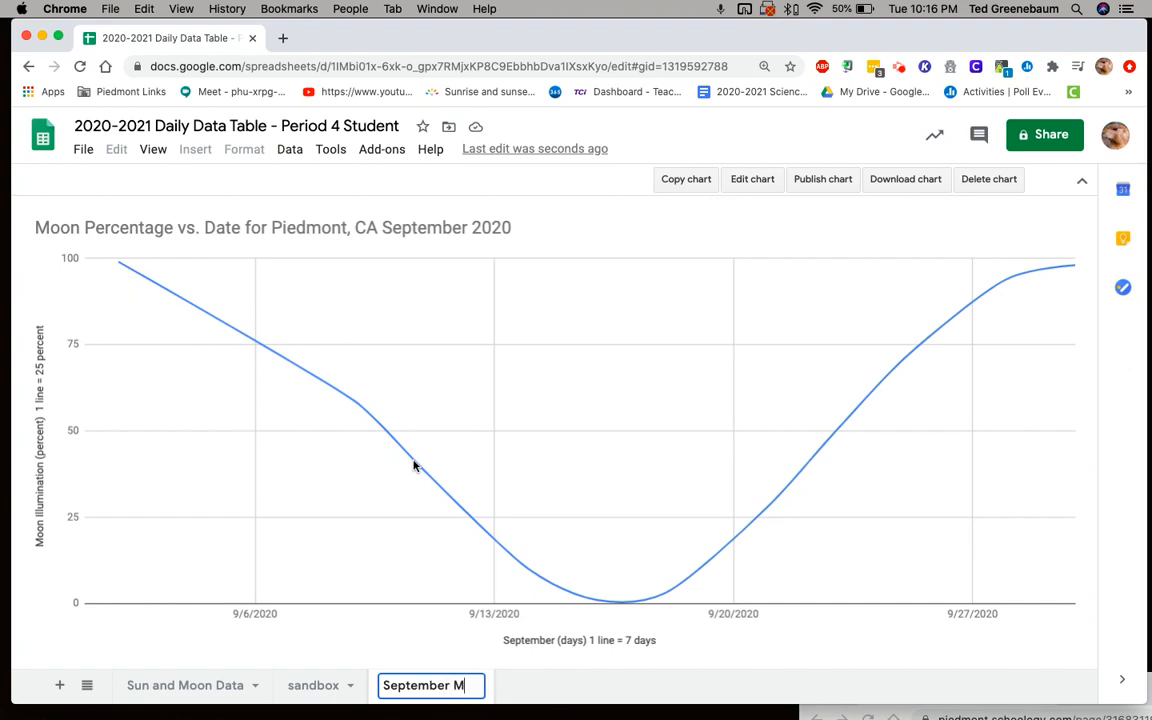
text(oon illumination graph)
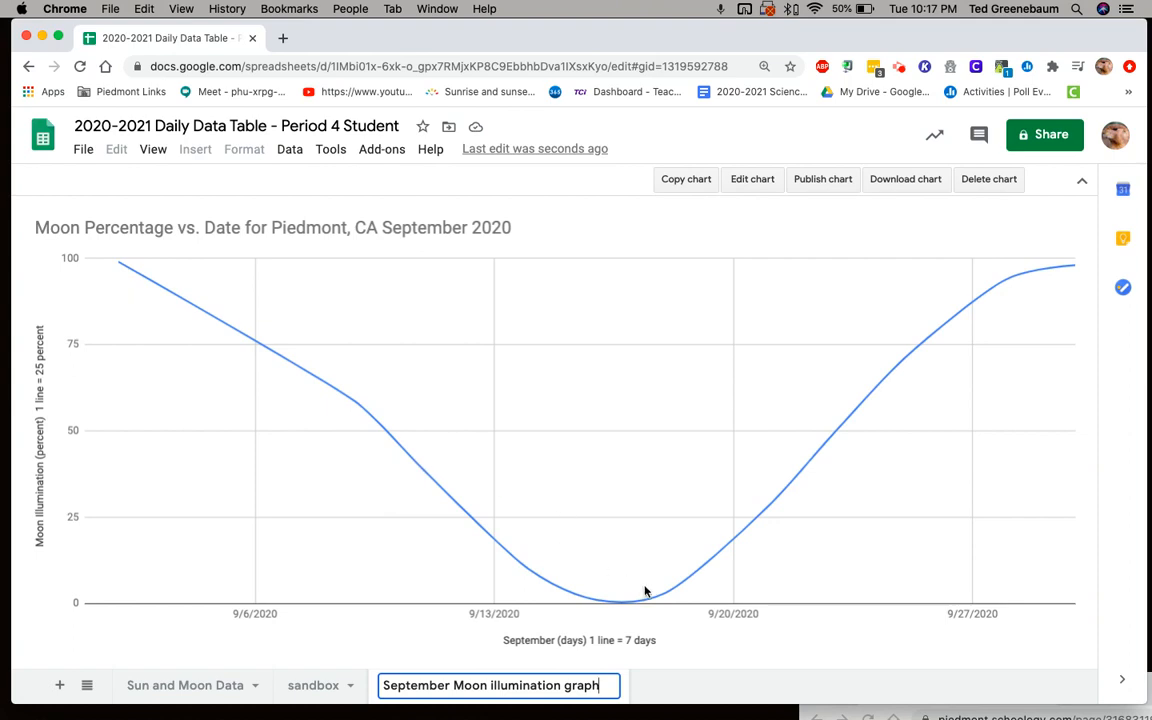
key(Return)
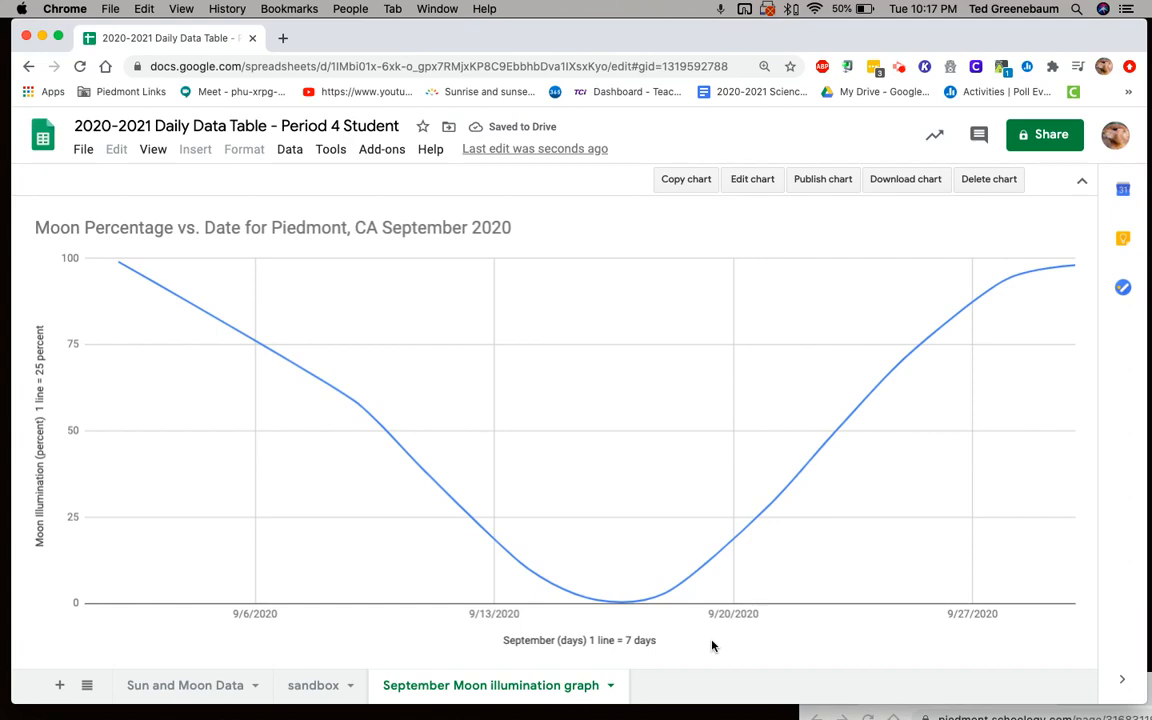
drag(848, 38, 663, 314)
drag(1116, 693, 588, 421)
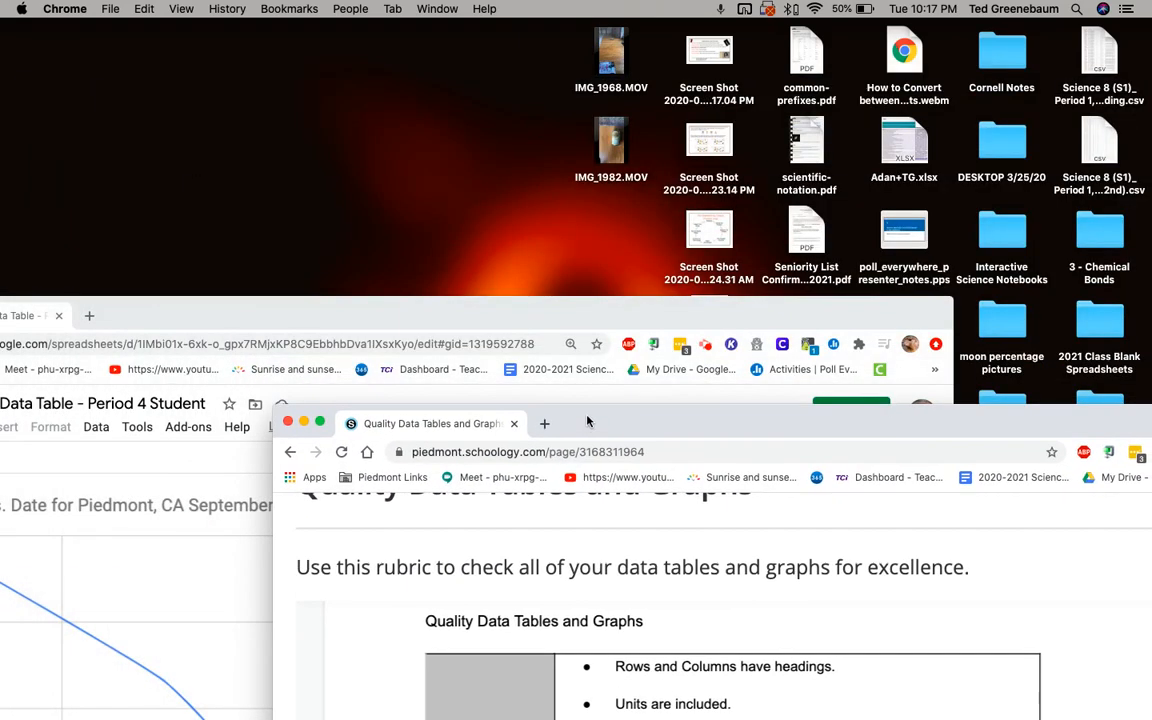
click(708, 352)
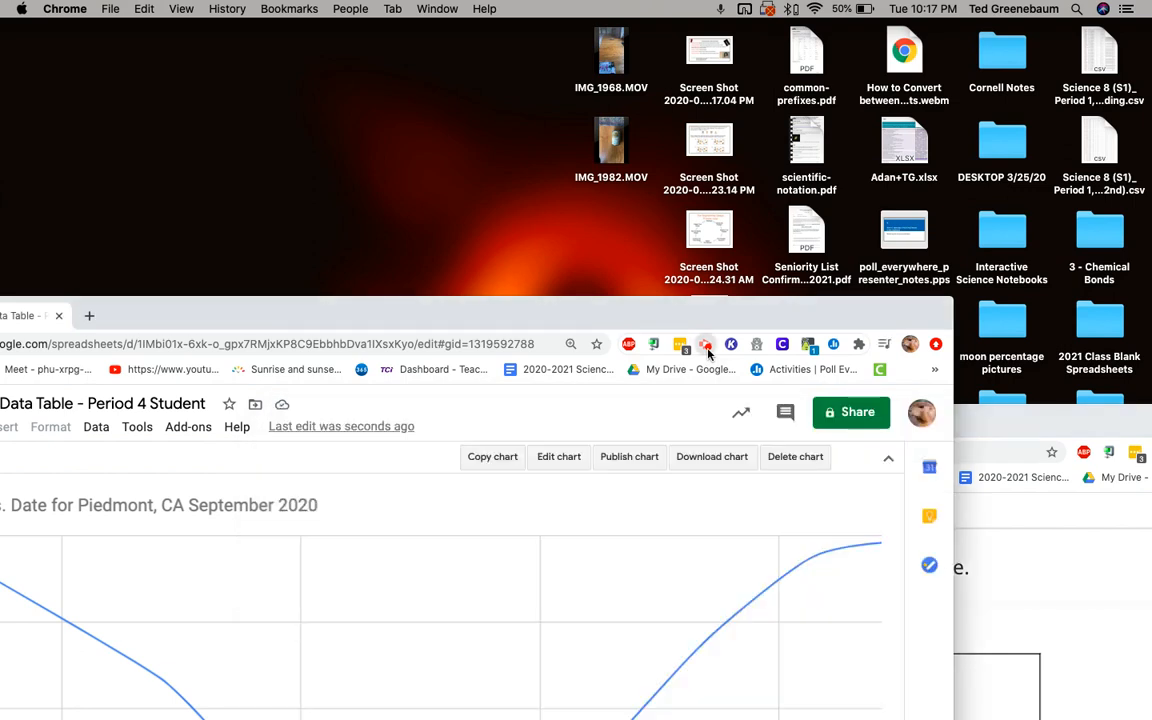
click(708, 352)
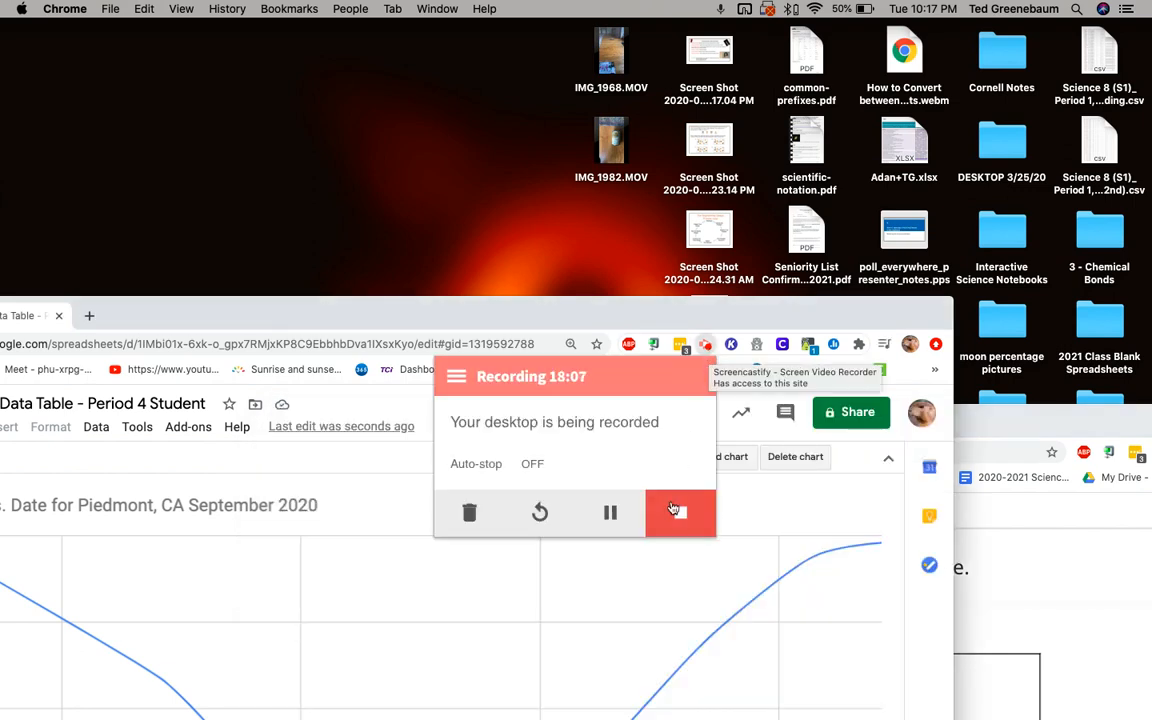